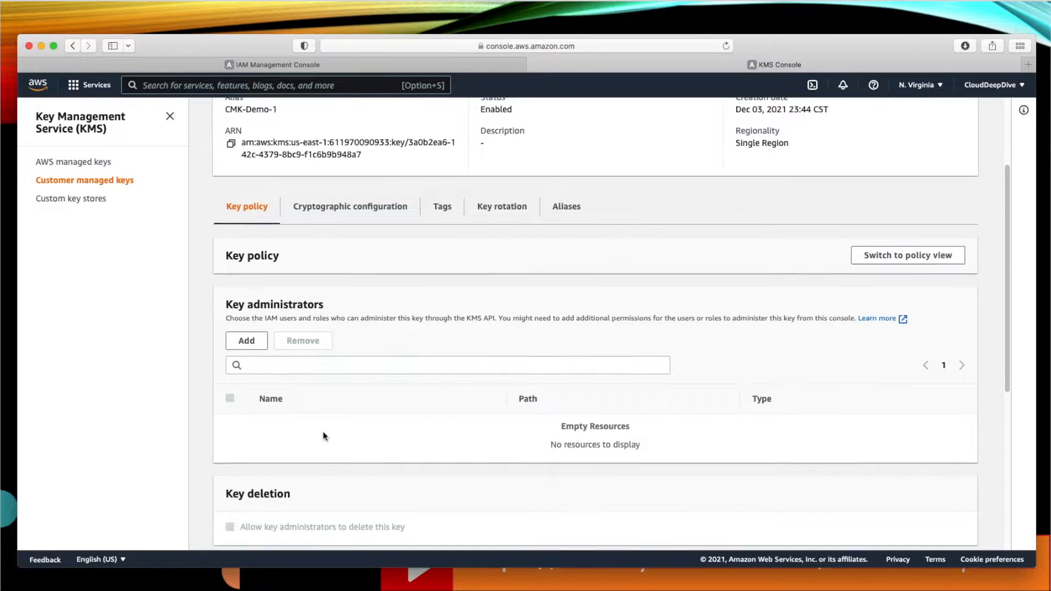
Review the key administrators, key users and other accounts sections of the CMK-Demo-1 key's policy
scroll(307, 471, down, 2)
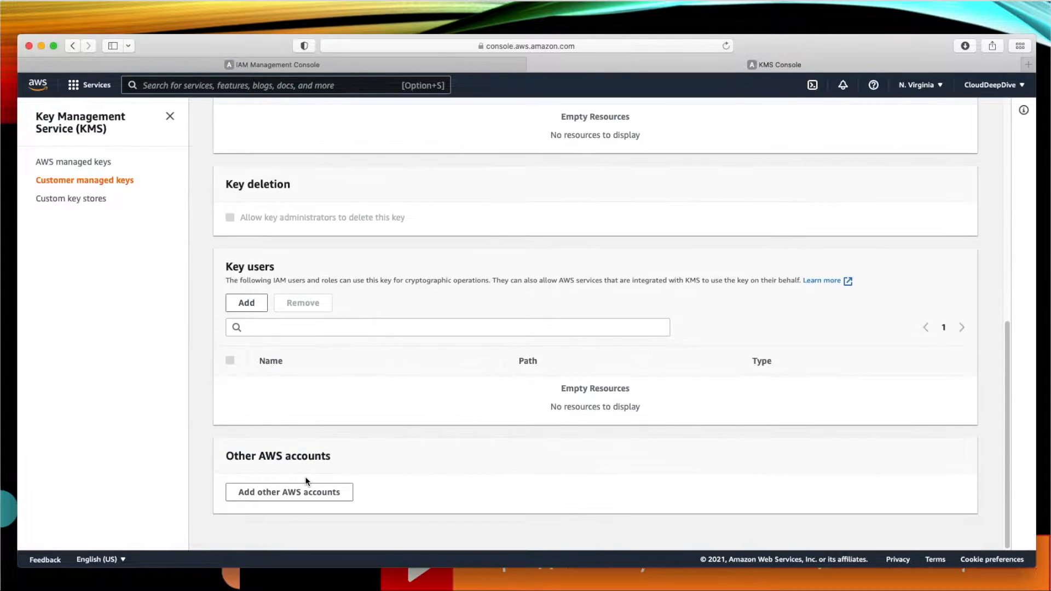
scroll(304, 477, up, 5)
scroll(328, 339, down, 3)
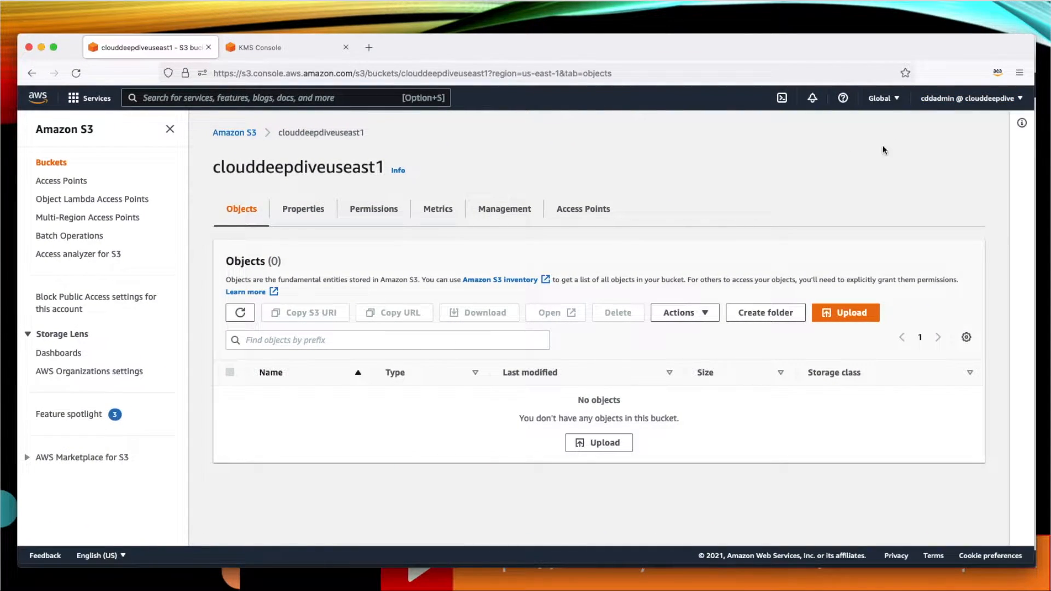
In the KMS Console, open the CMK-Demo-1 key from the customer managed keys
click(310, 54)
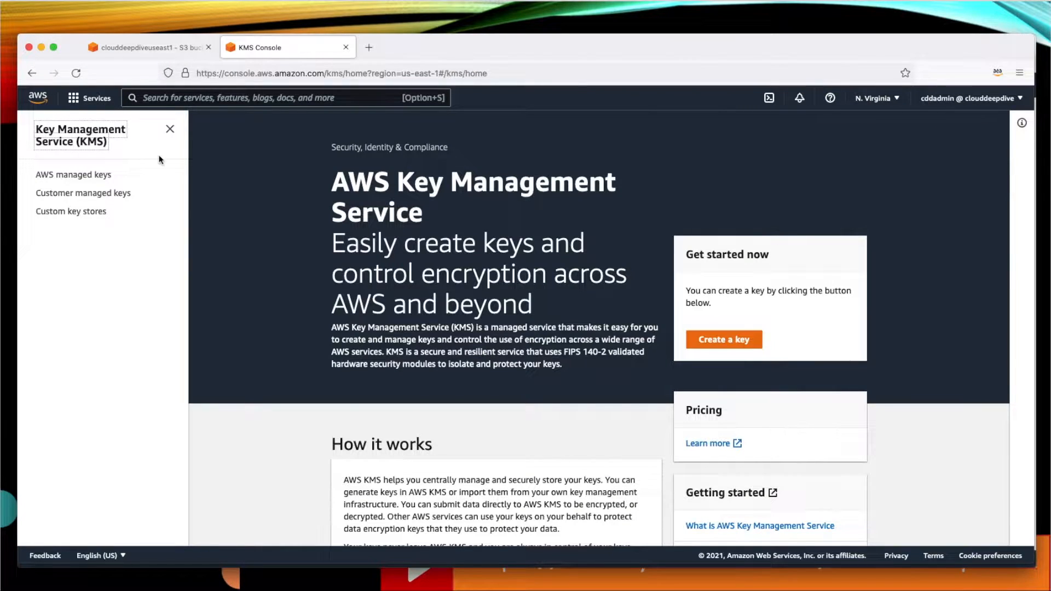
click(110, 197)
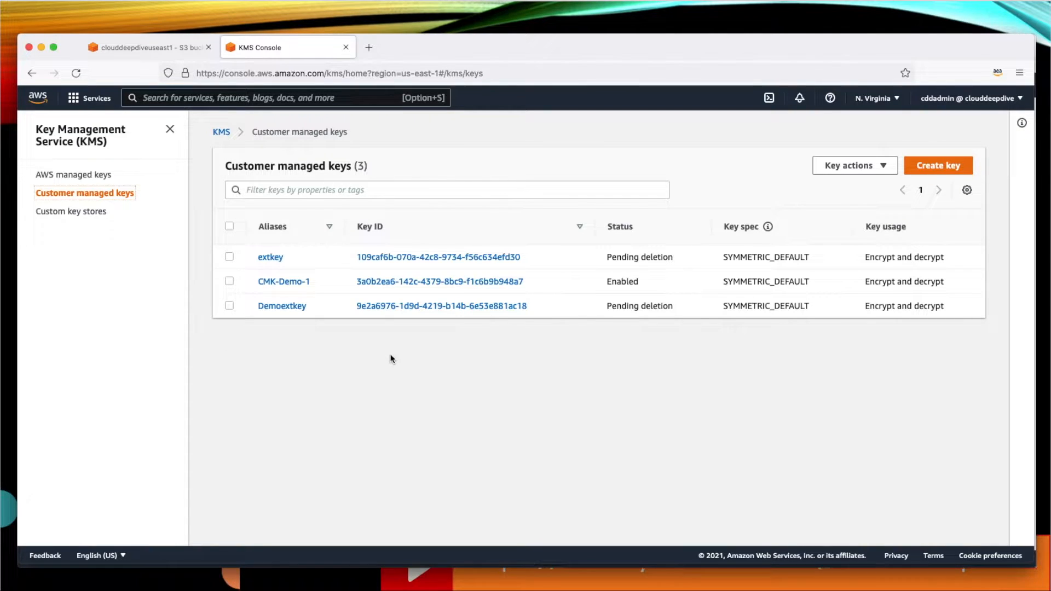
click(290, 282)
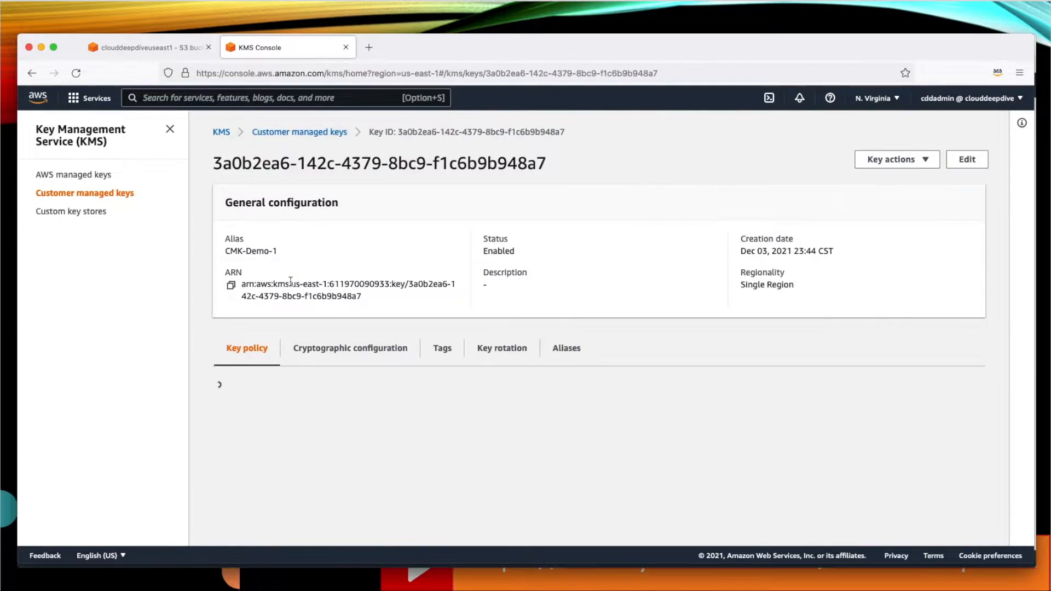
Turn off automatic yearly rotation for the CMK-Demo-1 key and save the change
scroll(437, 436, down, 2)
scroll(437, 435, down, 1)
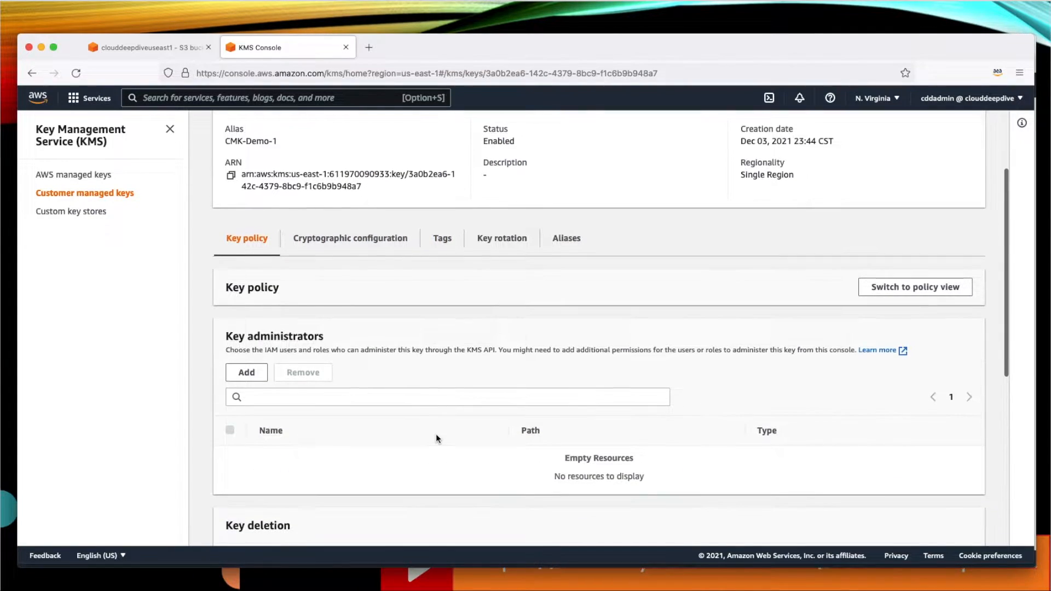
click(508, 240)
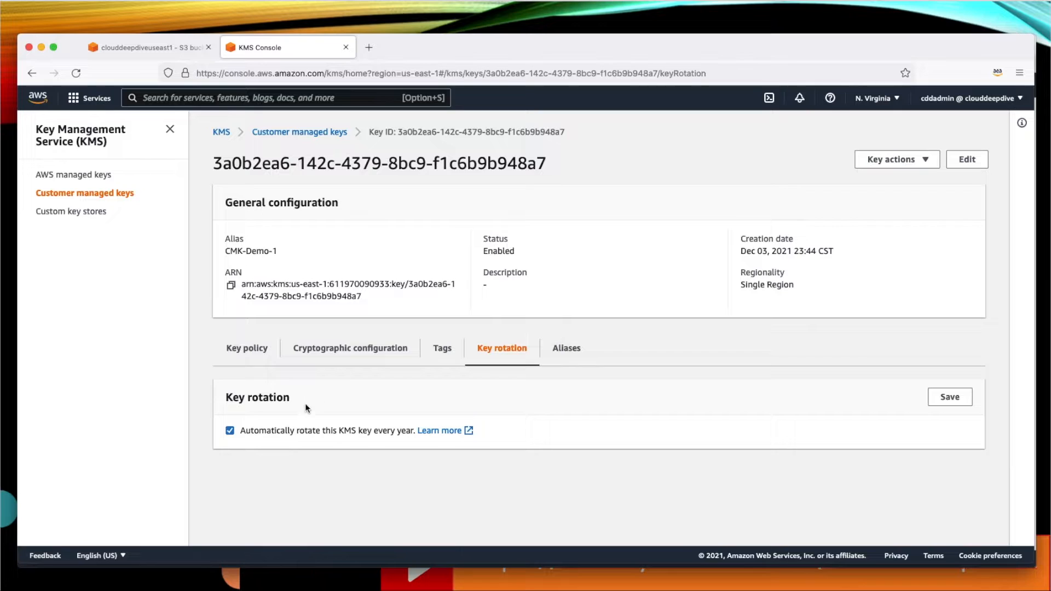
click(950, 398)
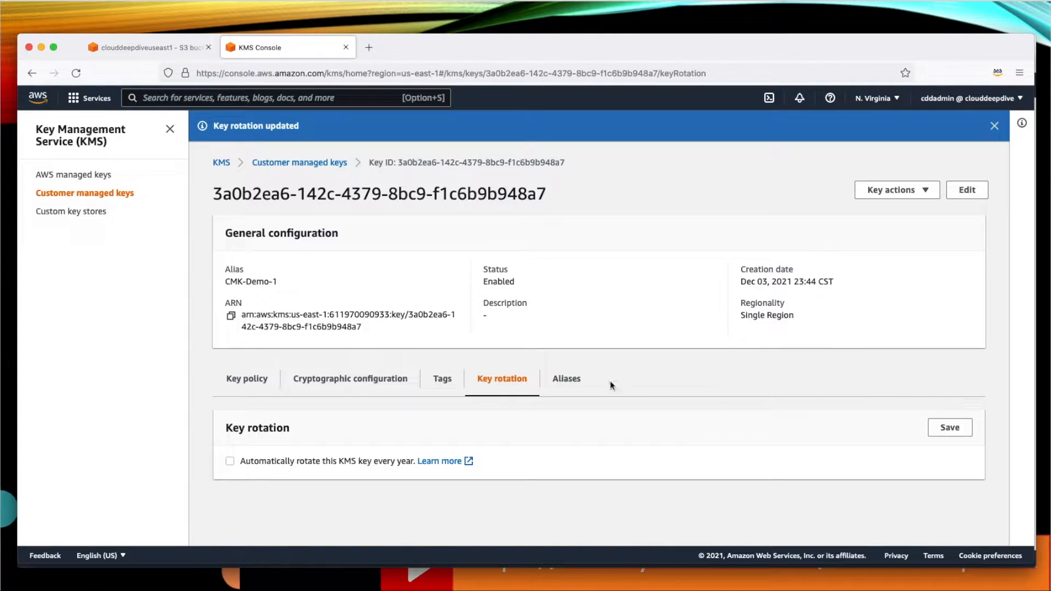
Add KMSuser-2 as a key administrator in the CMK-Demo-1 key policy
click(258, 388)
scroll(386, 418, down, 5)
click(261, 294)
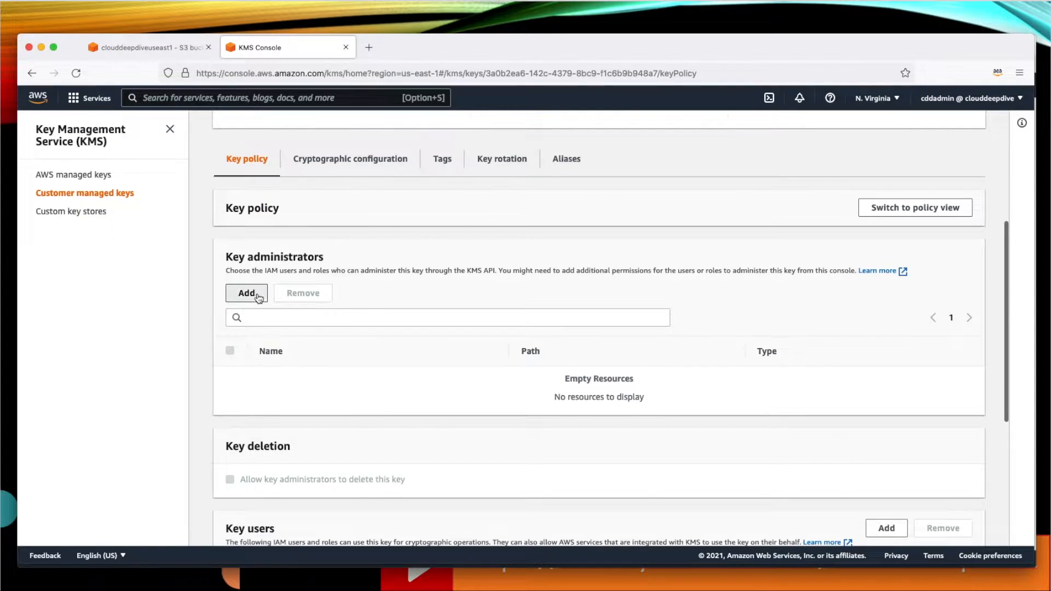
click(374, 362)
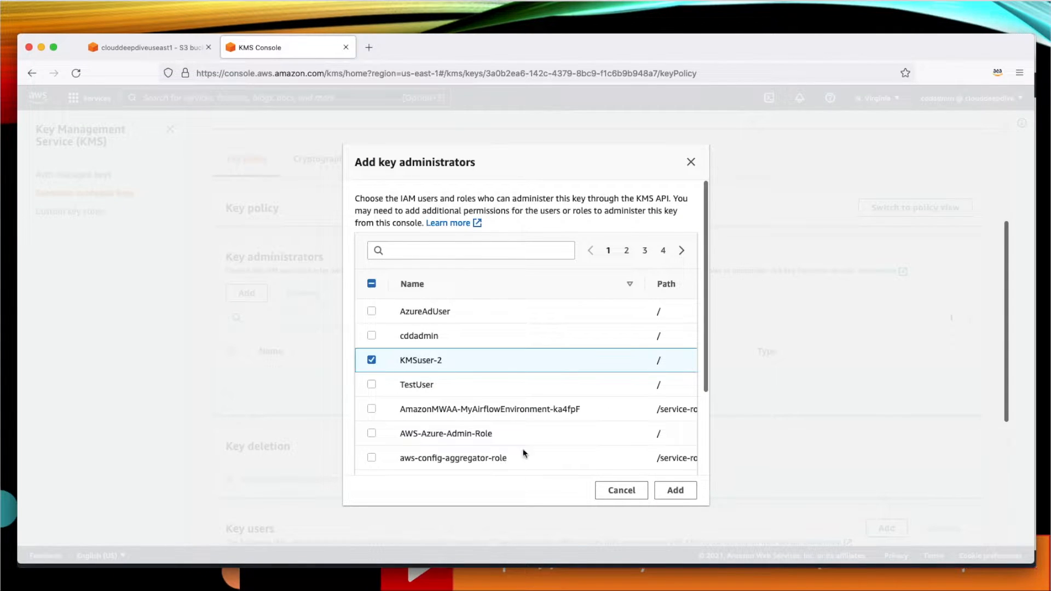
click(676, 491)
Add KMSuser-2 and TestUser as key users of the CMK-Demo-1 key
scroll(304, 408, down, 4)
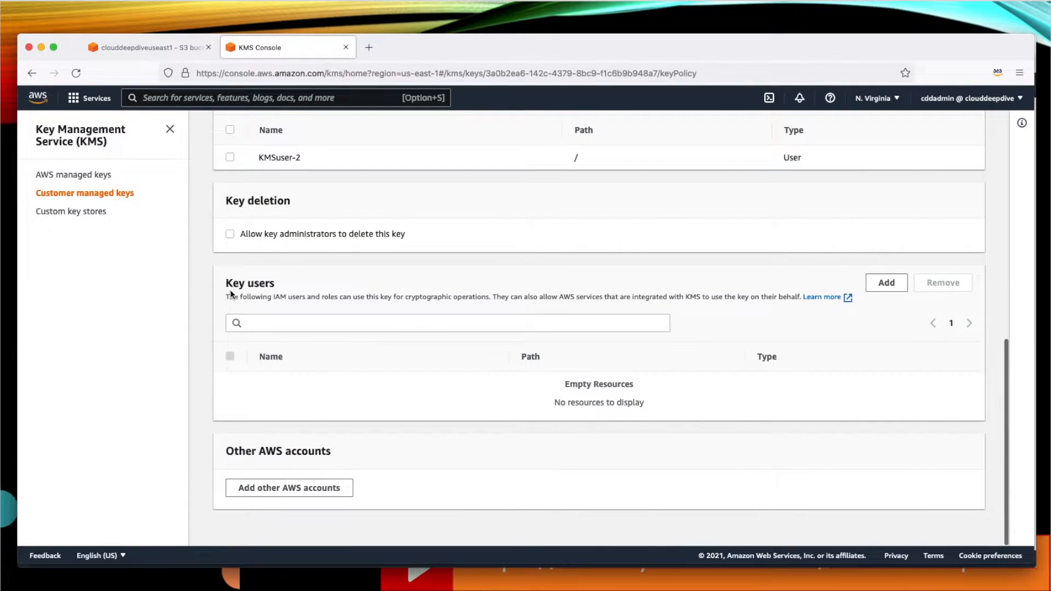
click(885, 283)
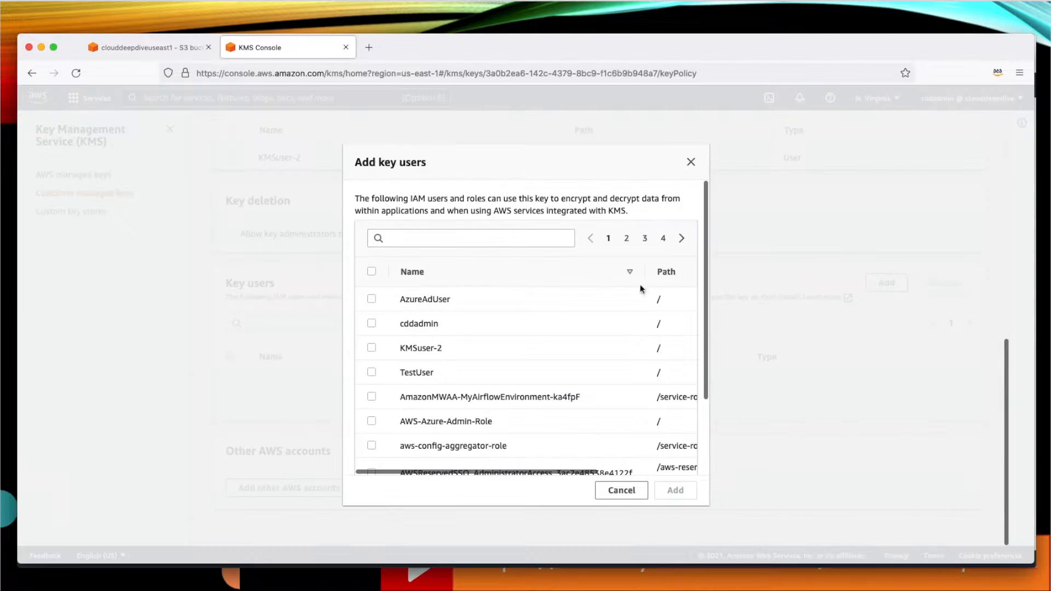
click(372, 373)
click(372, 349)
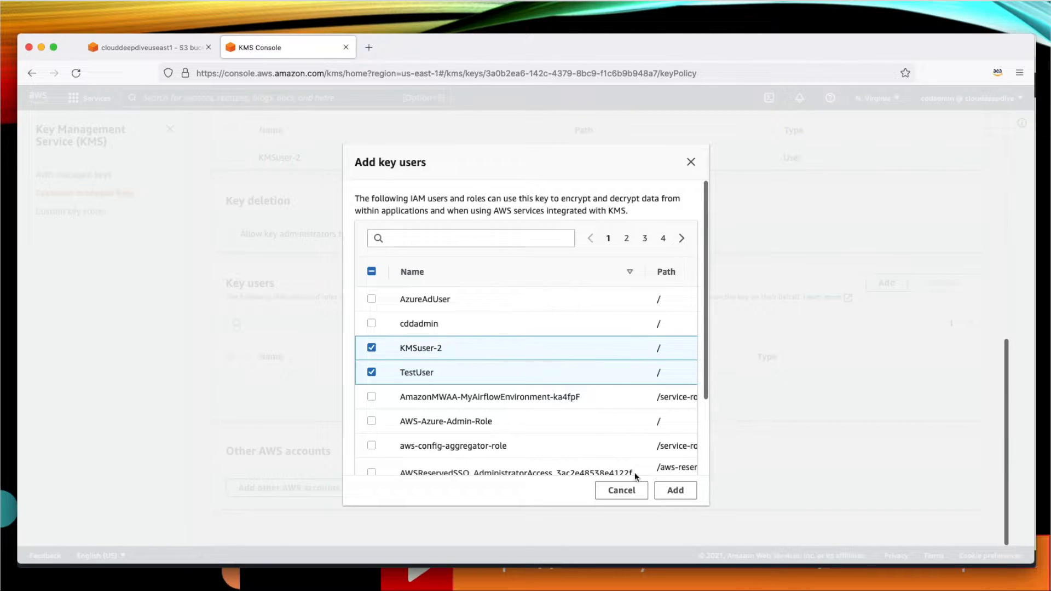
click(675, 491)
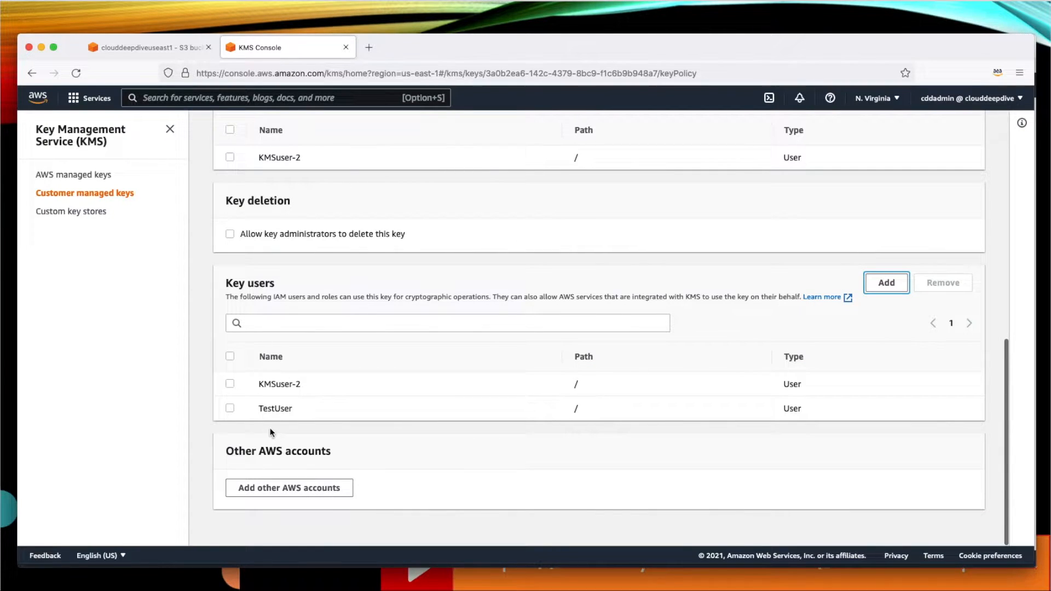
Remove KMSuser-2 and TestUser from the key users, and KMSuser-2 from the key administrators
click(230, 409)
click(230, 384)
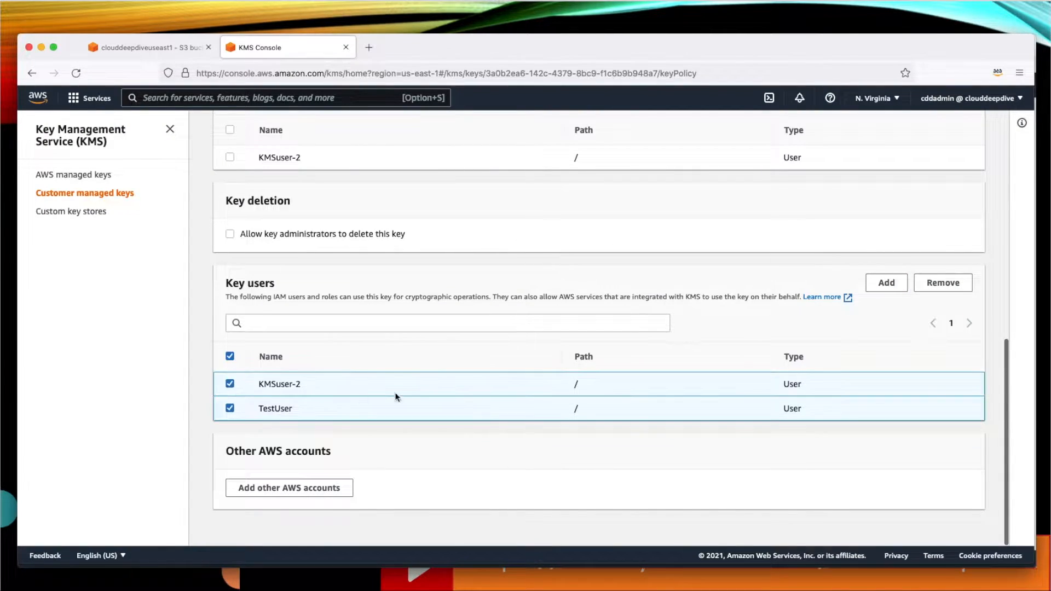
click(943, 283)
scroll(230, 239, up, 3)
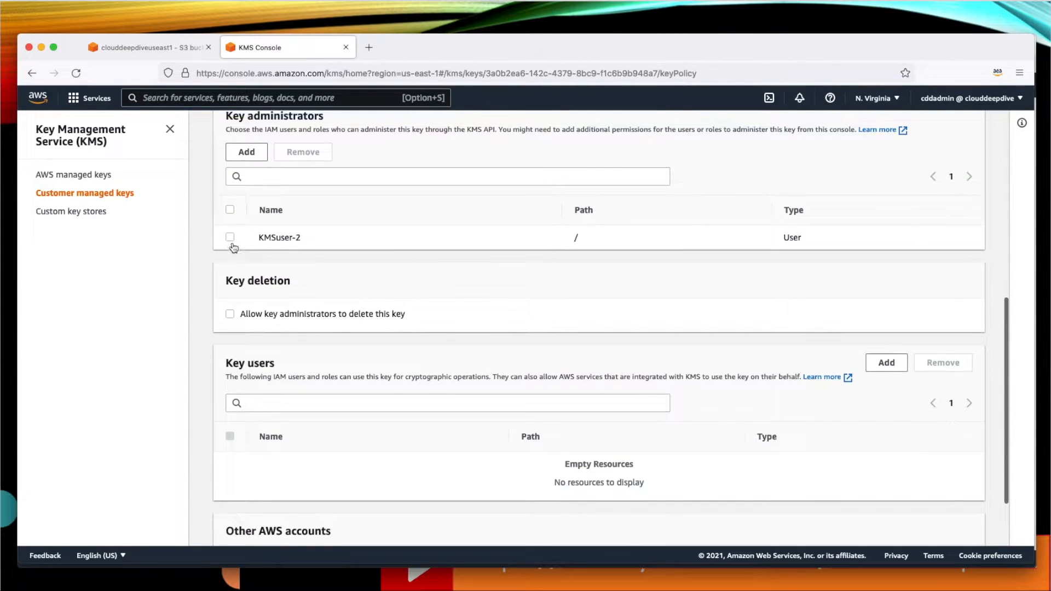
click(230, 237)
click(312, 152)
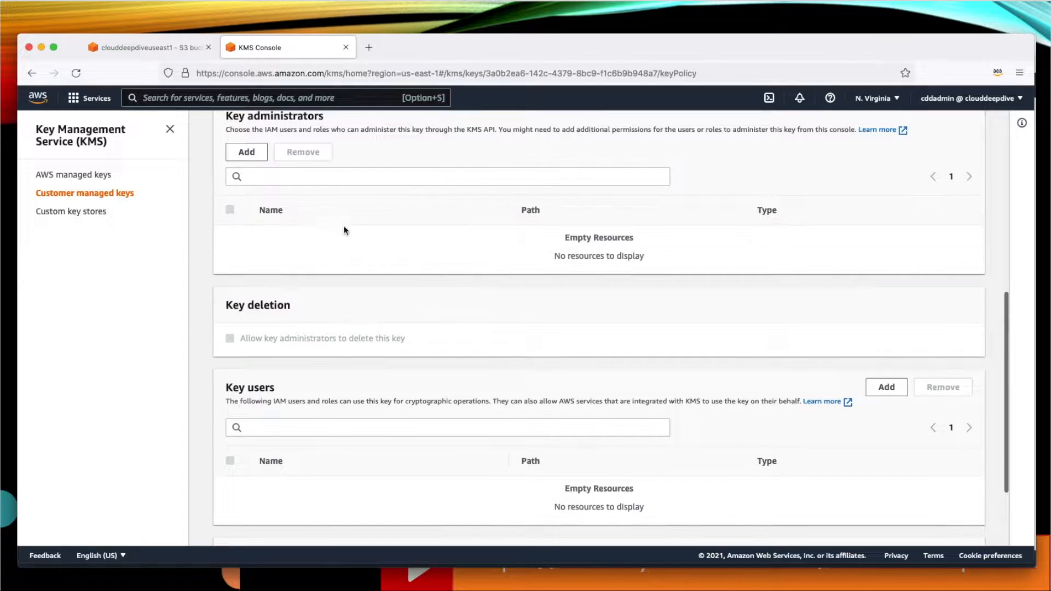
scroll(387, 270, up, 2)
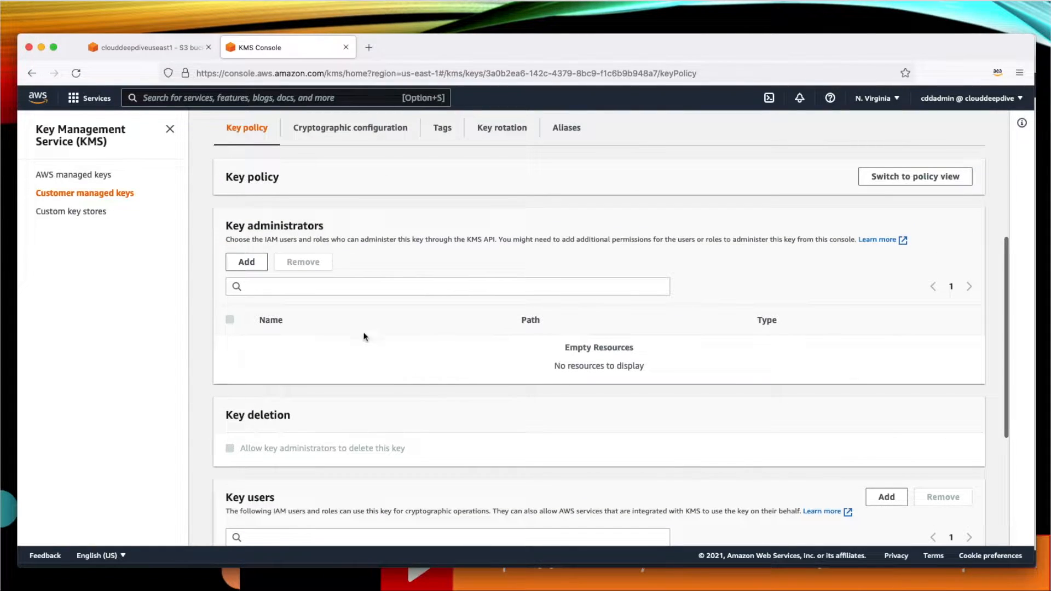
scroll(427, 415, up, 2)
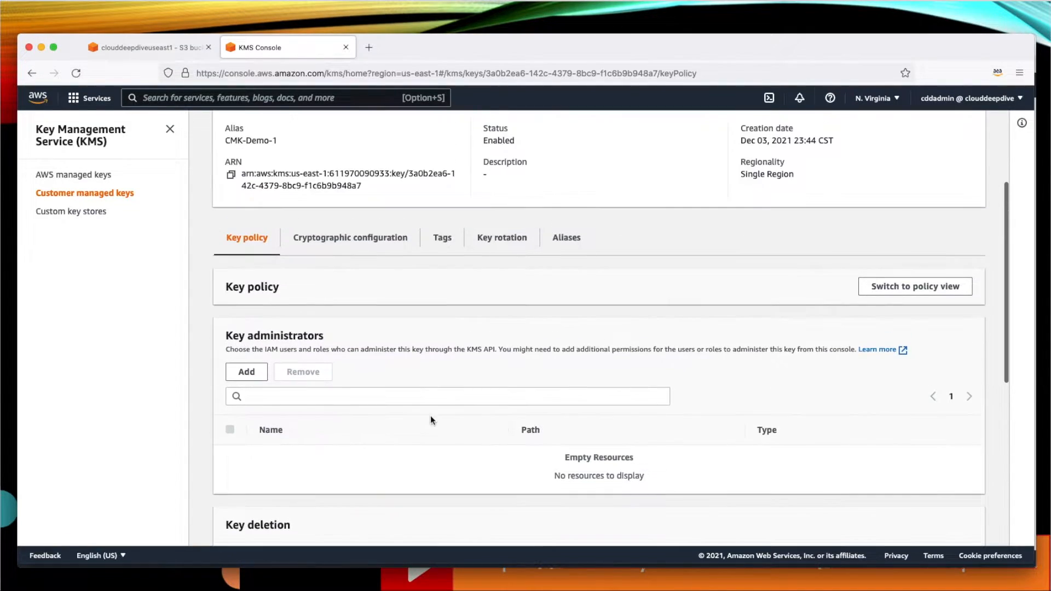
scroll(725, 301, up, 3)
scroll(462, 412, down, 2)
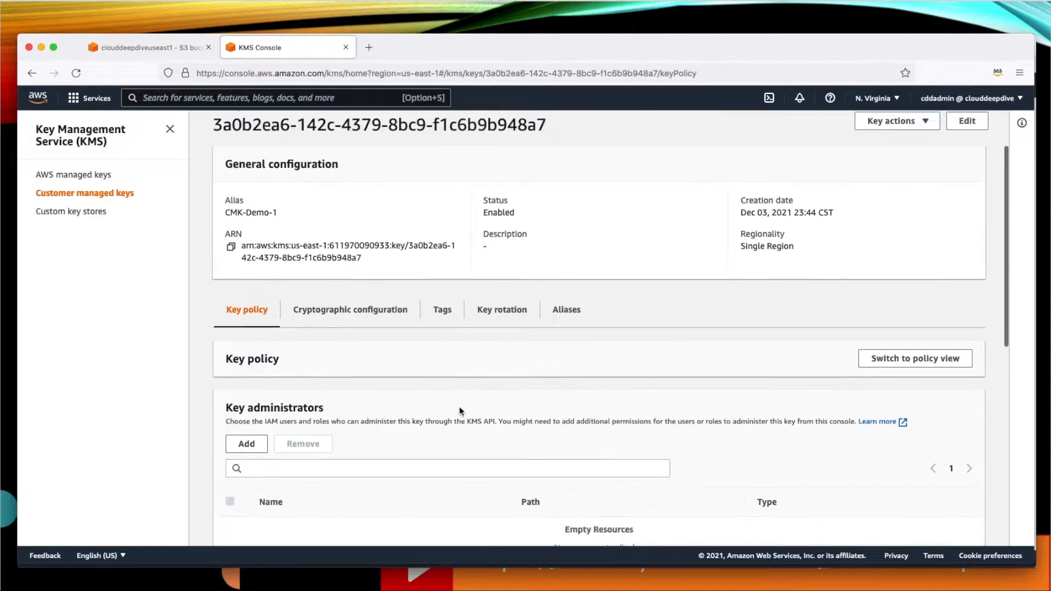
scroll(356, 451, down, 1)
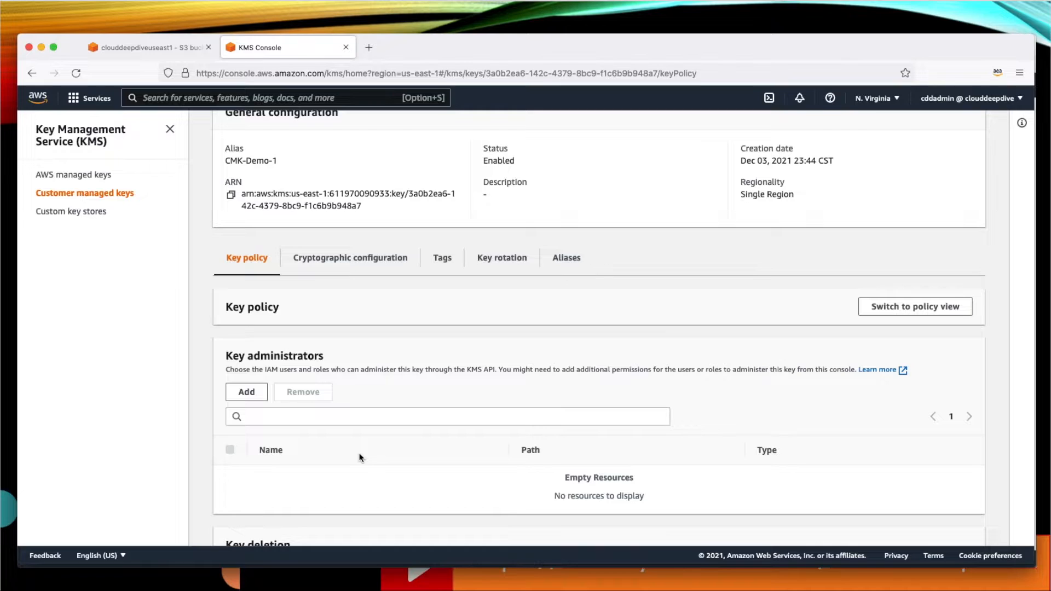
In the clouddeepdiveuseast1 bucket's default encryption, enable server-side encryption with an SSE-KMS key, choosing CMK-Demo-1 from your AWS KMS keys
click(159, 47)
click(304, 209)
scroll(408, 444, down, 6)
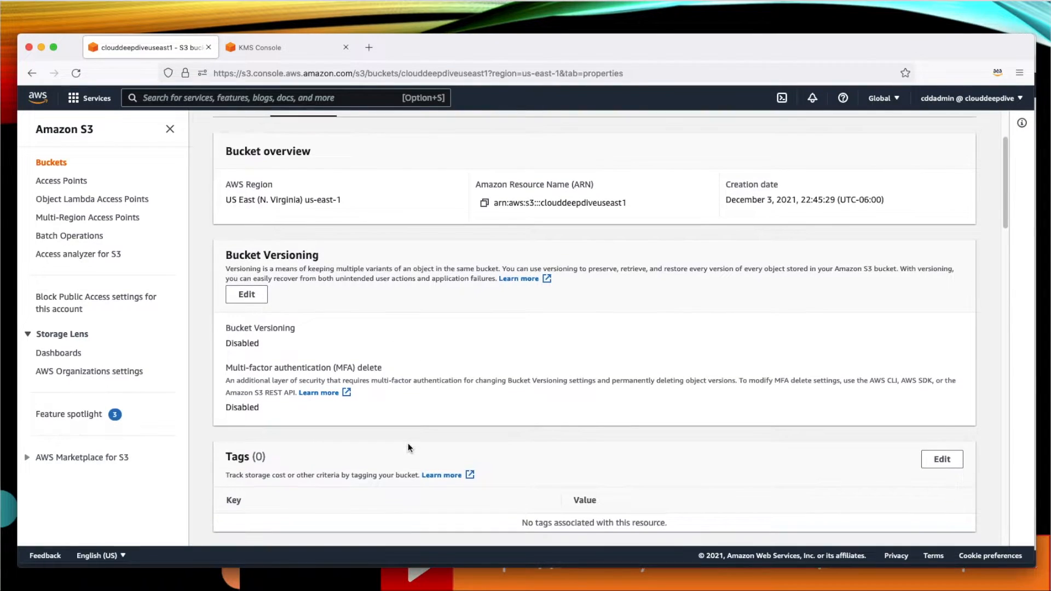
click(942, 356)
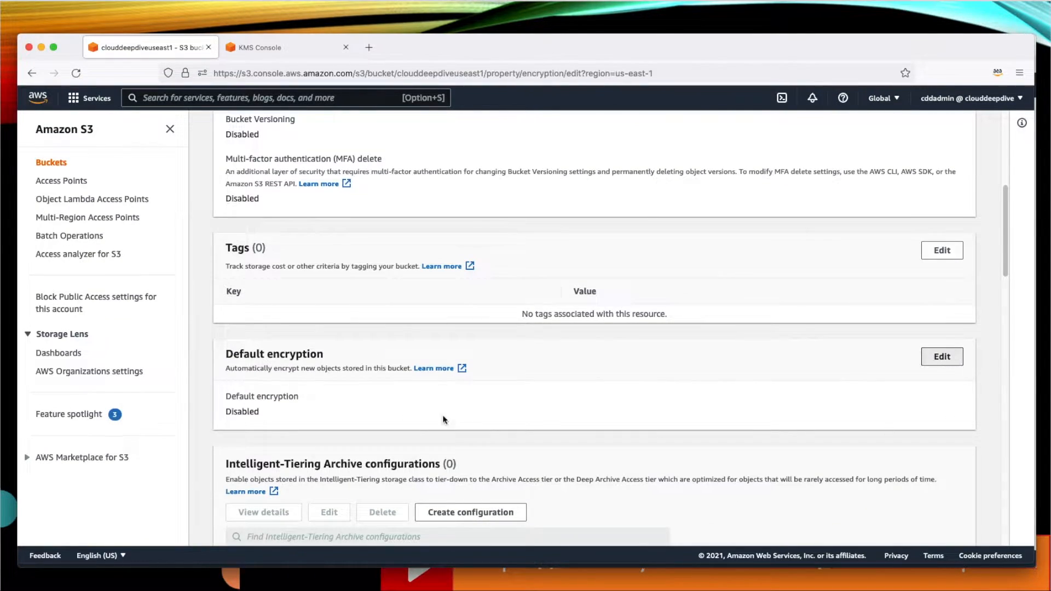
click(261, 290)
click(267, 372)
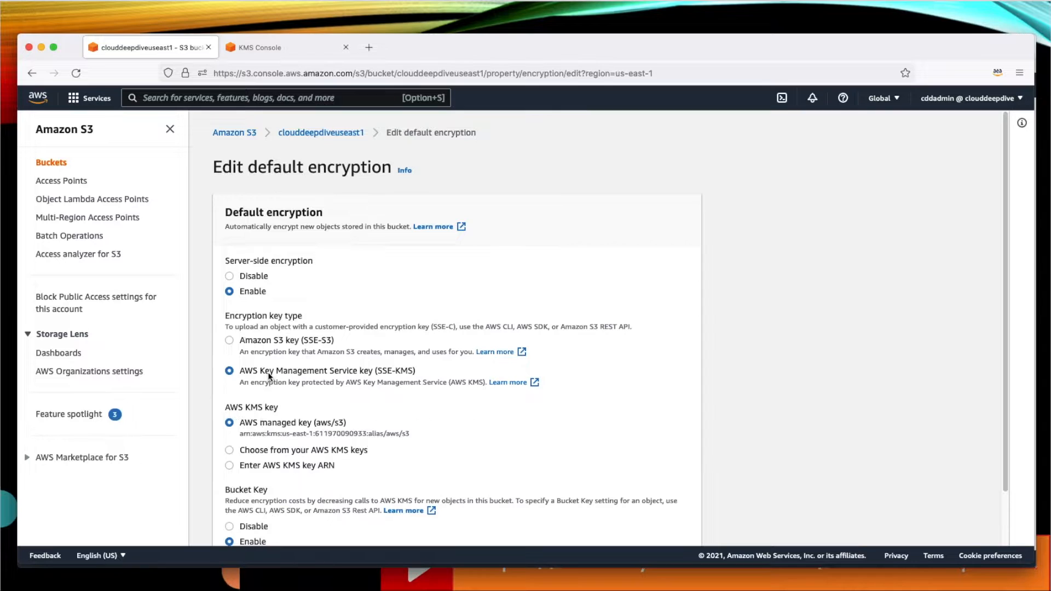
click(265, 451)
click(314, 508)
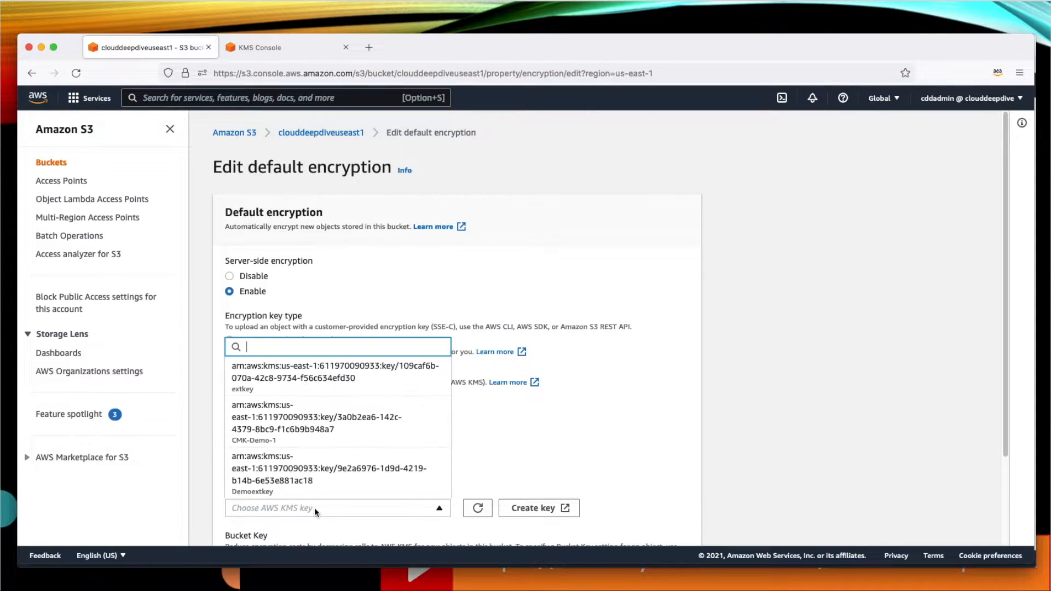
click(302, 433)
Check the key administrators and key users in the CMK-Demo-1 key policy, then return to the bucket's encryption settings
click(274, 48)
scroll(298, 397, down, 8)
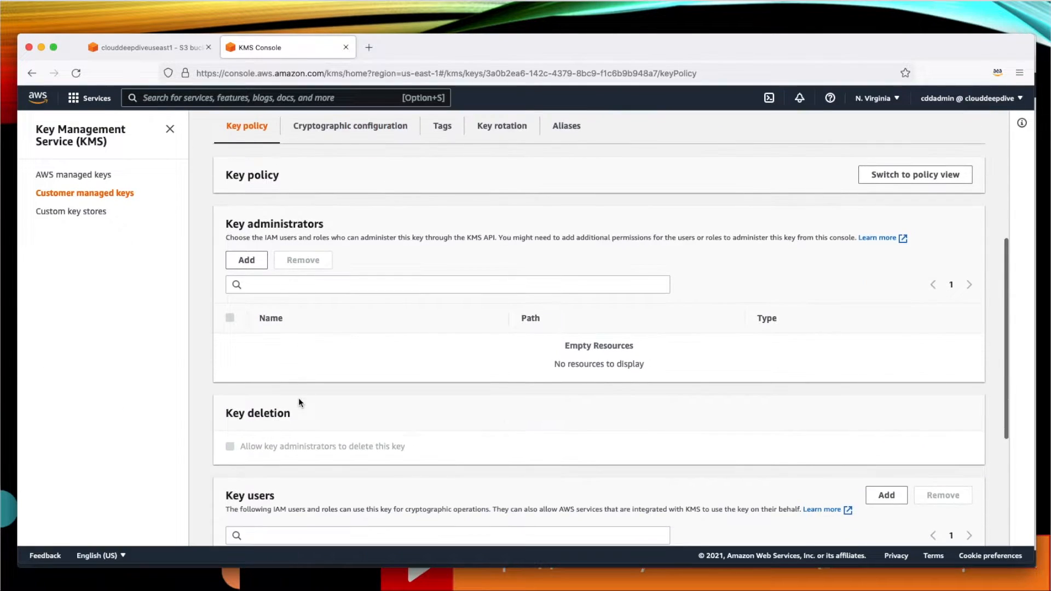
click(175, 51)
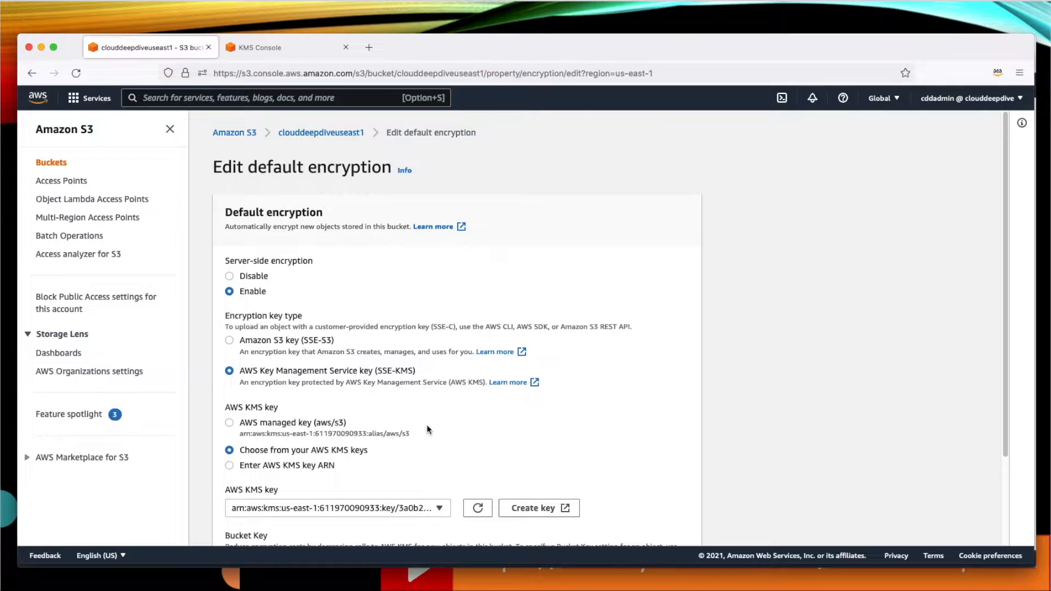
Save the bucket's default encryption changes and dismiss the notification
scroll(425, 428, down, 3)
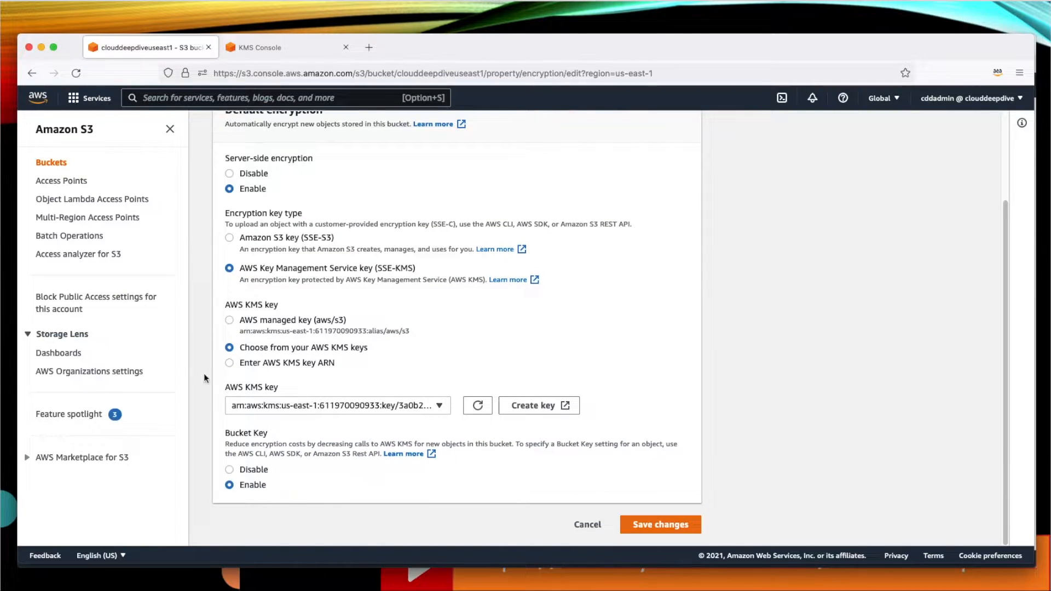
click(656, 523)
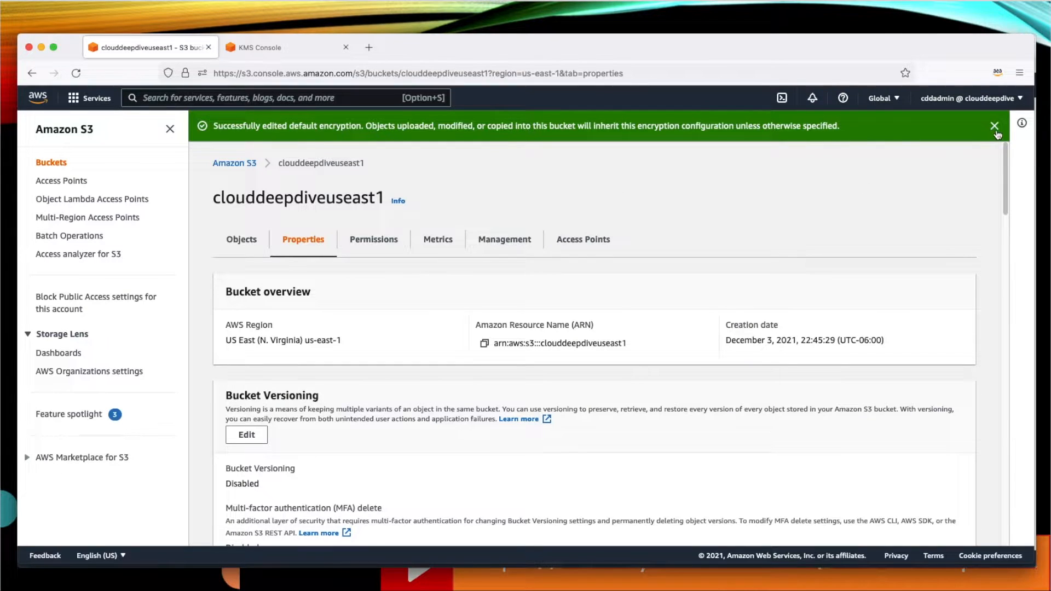
click(997, 132)
Upload the local file aws.jpeg to the clouddeepdiveuseast1 bucket's objects
click(239, 219)
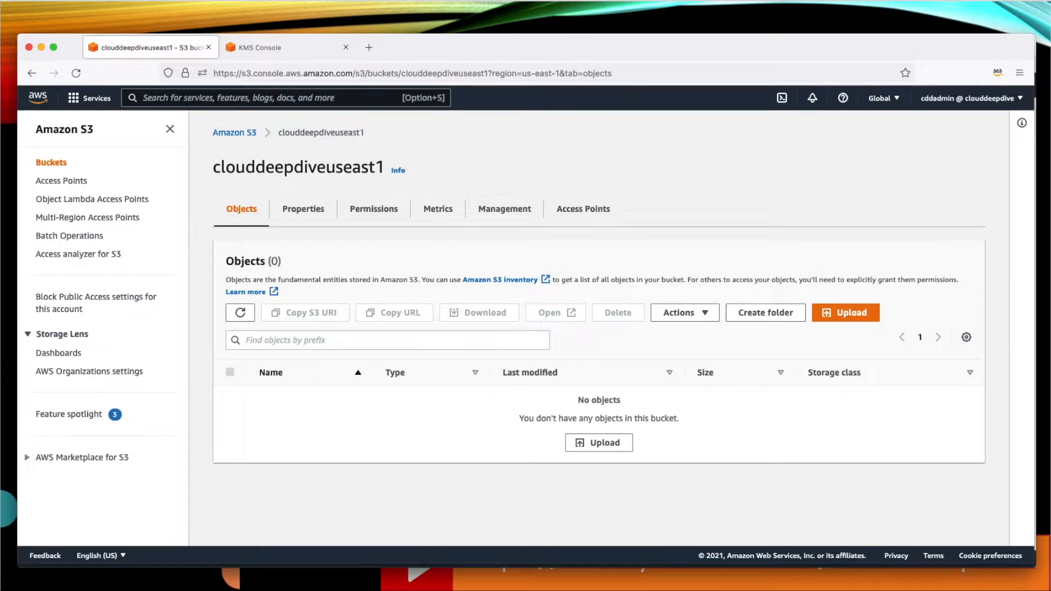
key(super+Tab)
drag(22, 257, 372, 402)
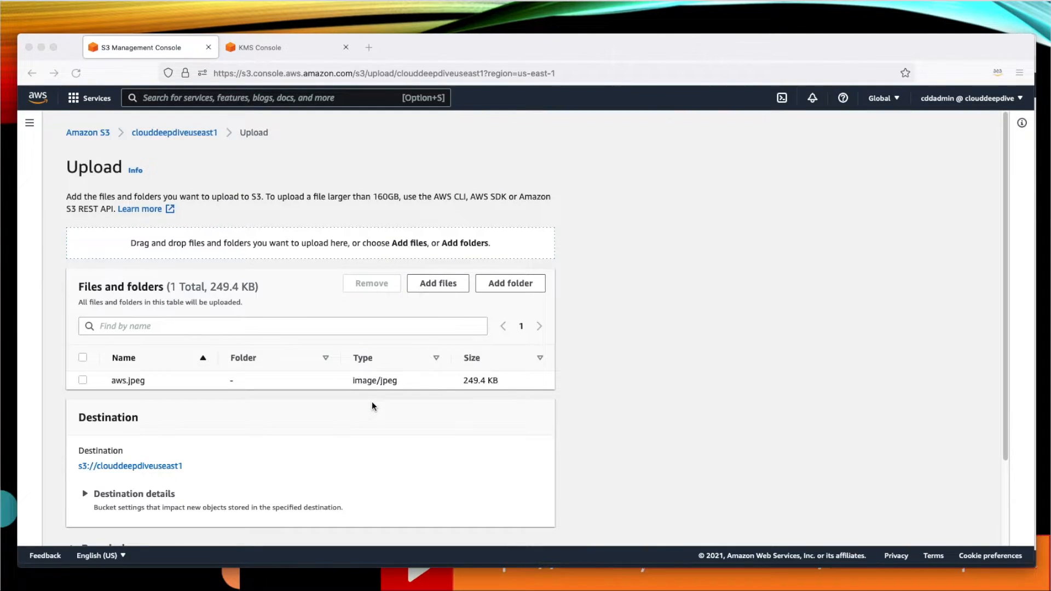
scroll(520, 446, down, 3)
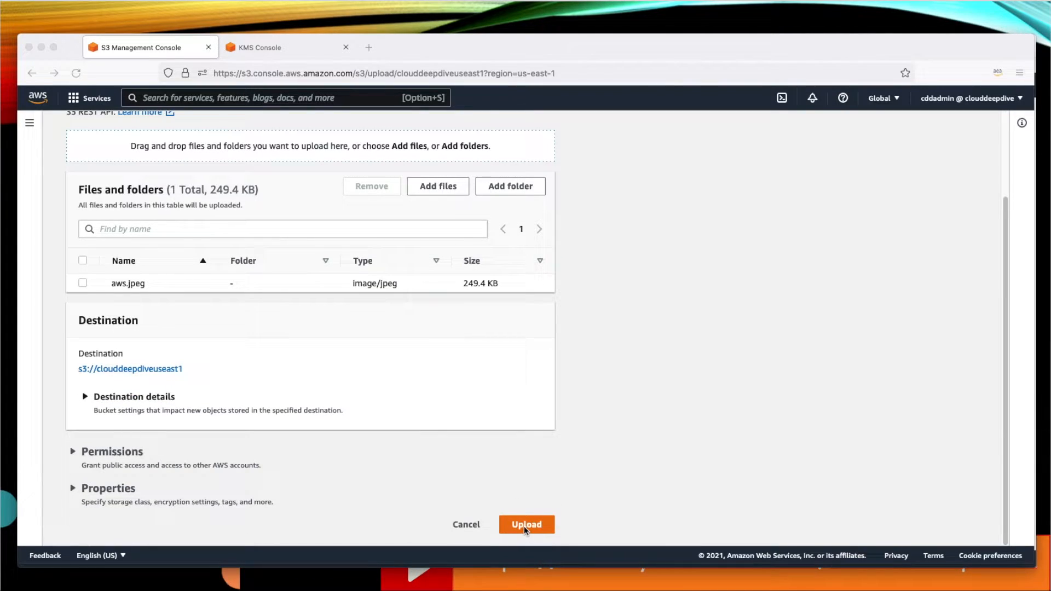
click(437, 403)
click(524, 526)
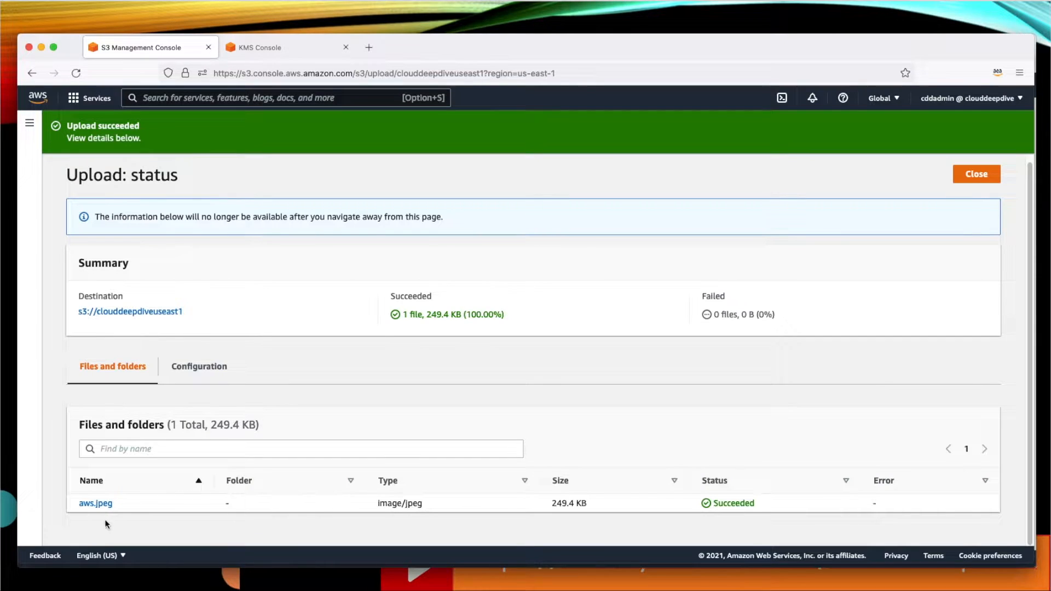
Open the uploaded aws.jpeg object's details and view the image in the browser
click(103, 503)
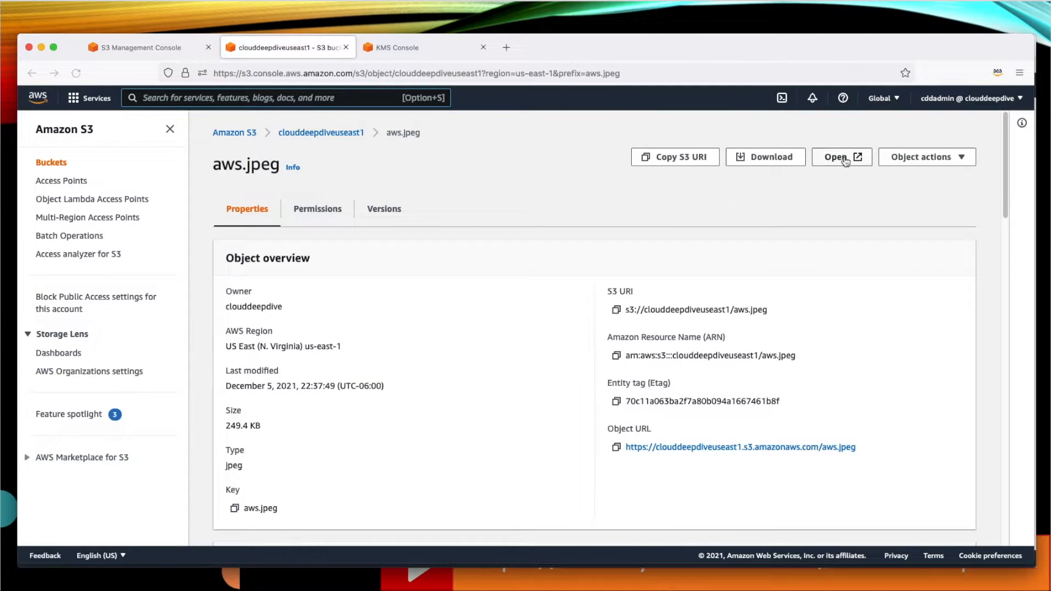
click(845, 157)
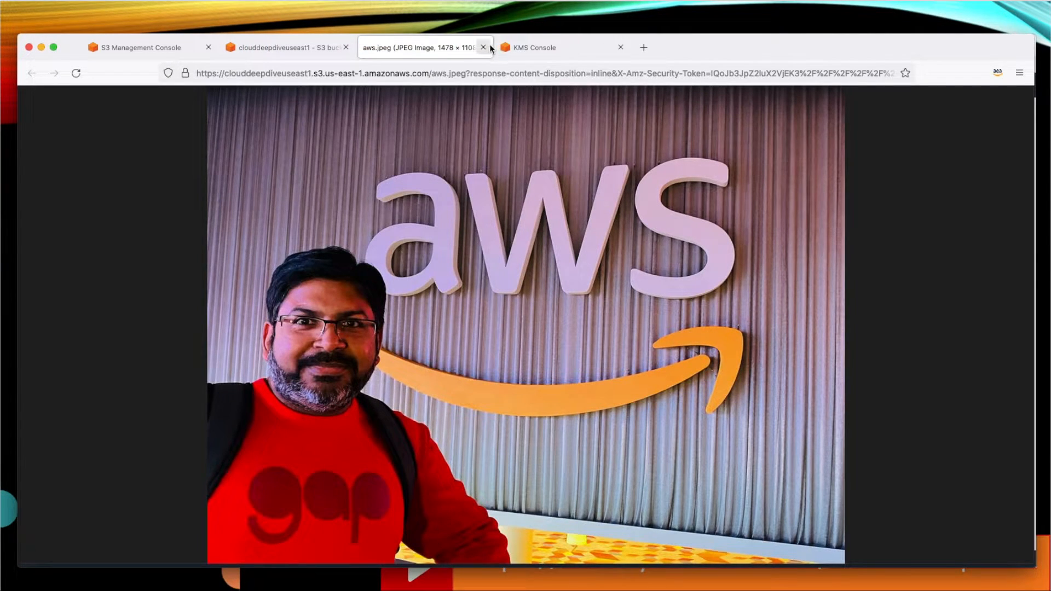
Close the image view, start downloading the aws.jpeg object, and cancel the file-opening dialog
click(484, 48)
click(763, 156)
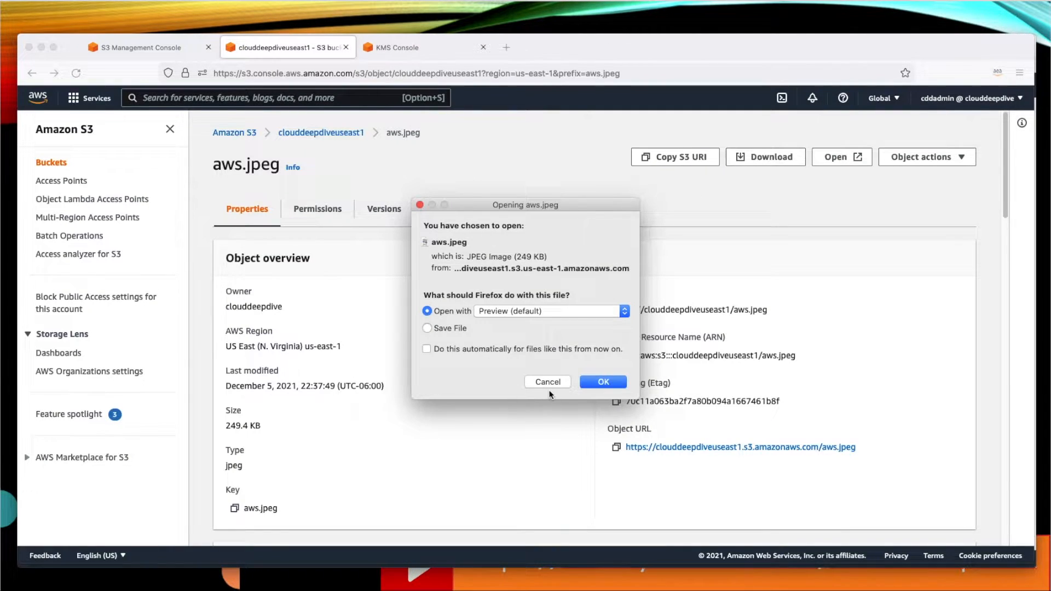
click(547, 381)
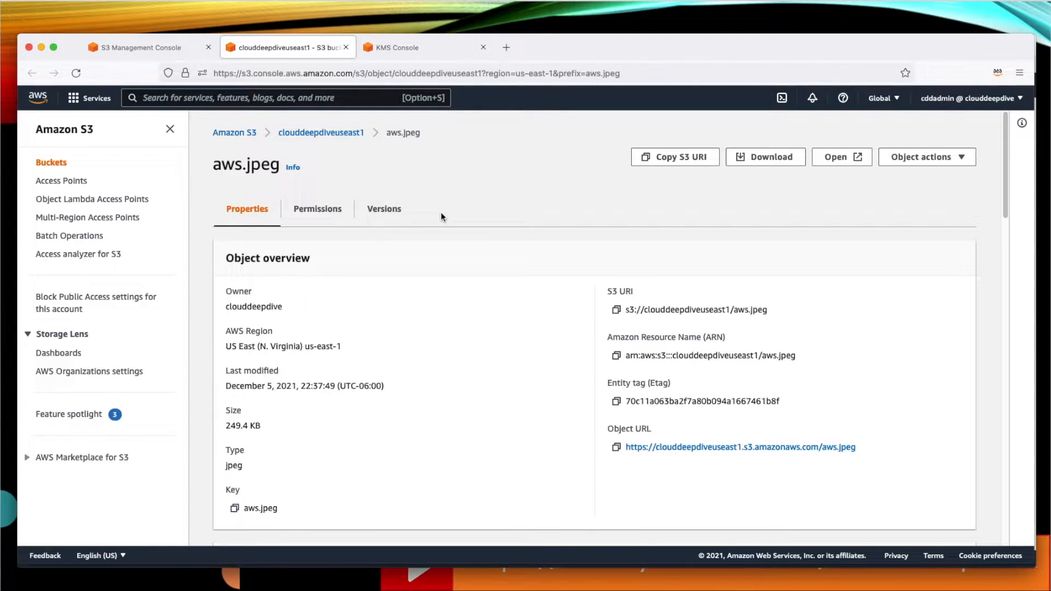
Review the key administrators and key users of CMK-Demo-1 in the cddadmin session and in the CloudDeepDive account's session
click(427, 47)
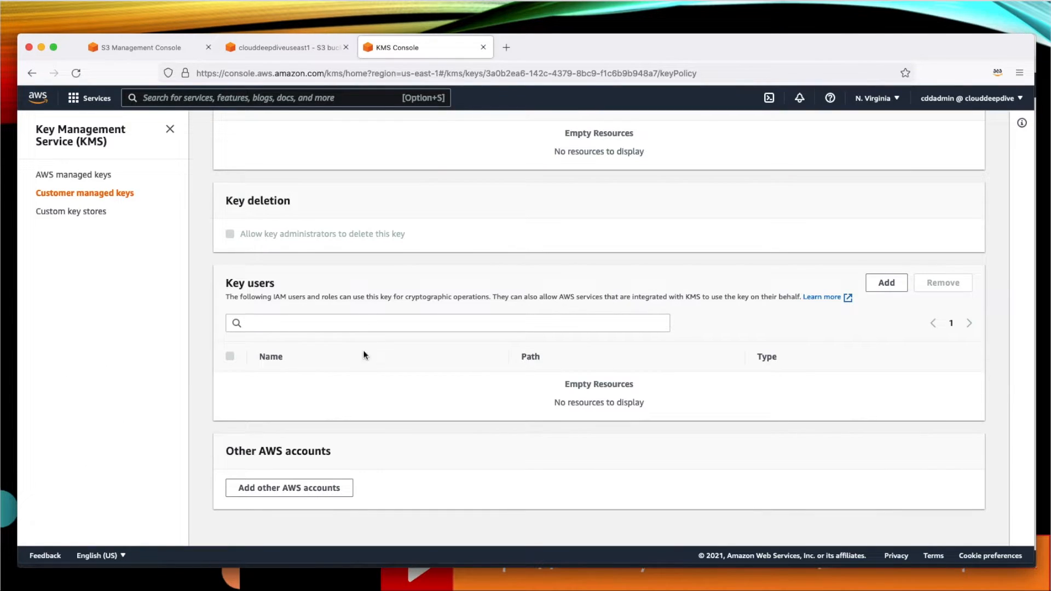
scroll(362, 362, up, 3)
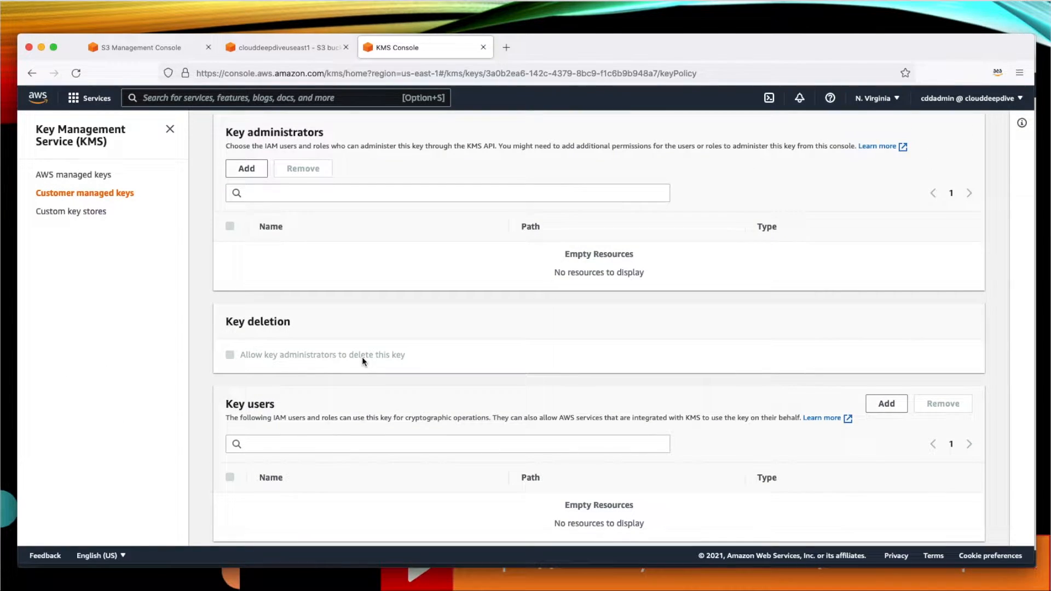
scroll(306, 400, down, 2)
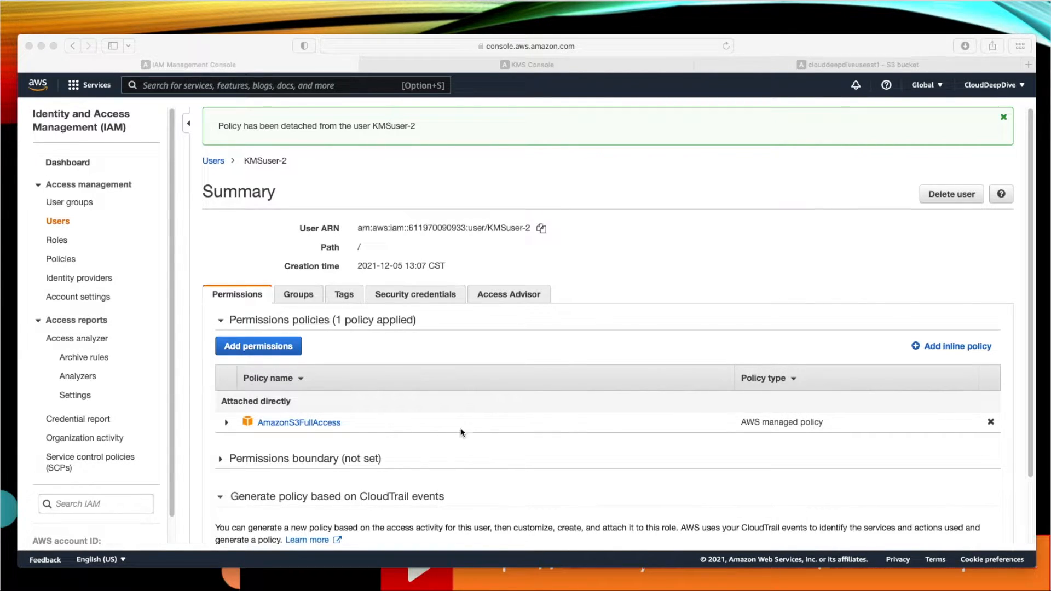
click(539, 67)
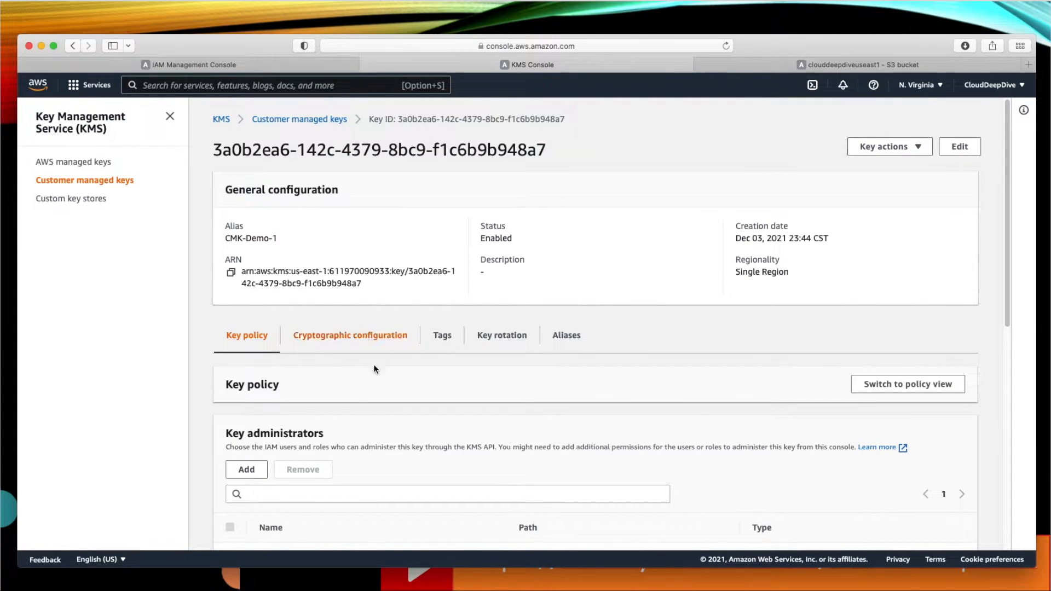
scroll(374, 369, down, 7)
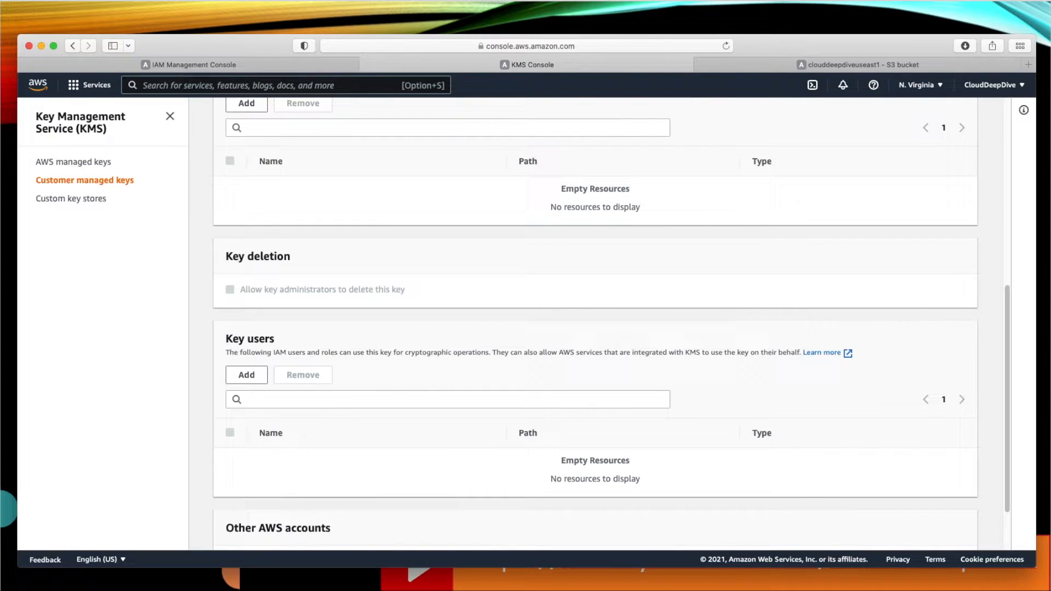
In the KMSuser-2 session, examine the default encryption properties of the clouddeepdiveuseast1 bucket
drag(1050, 6, 516, 48)
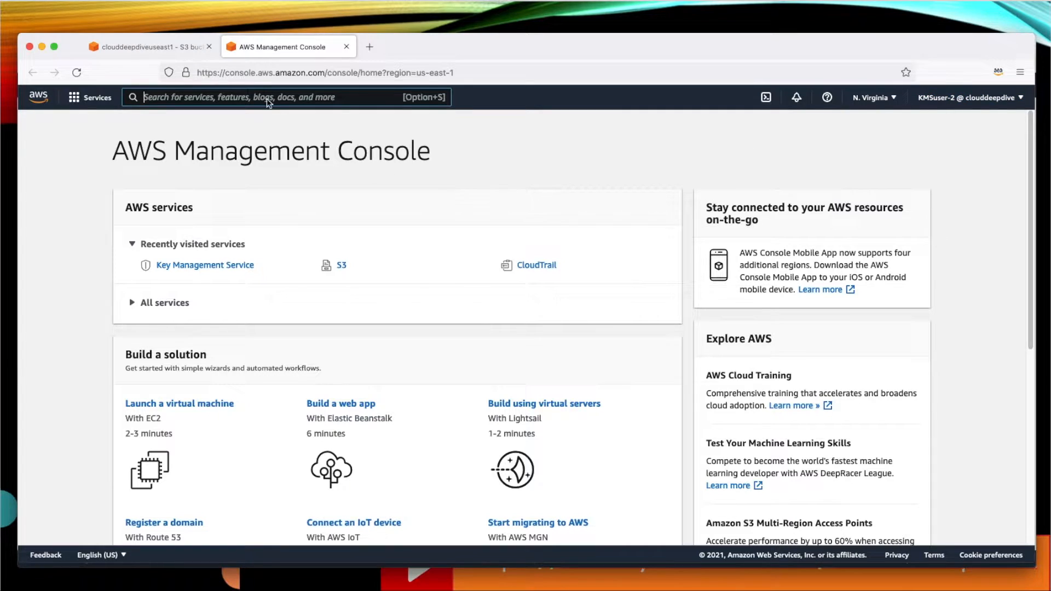
click(162, 48)
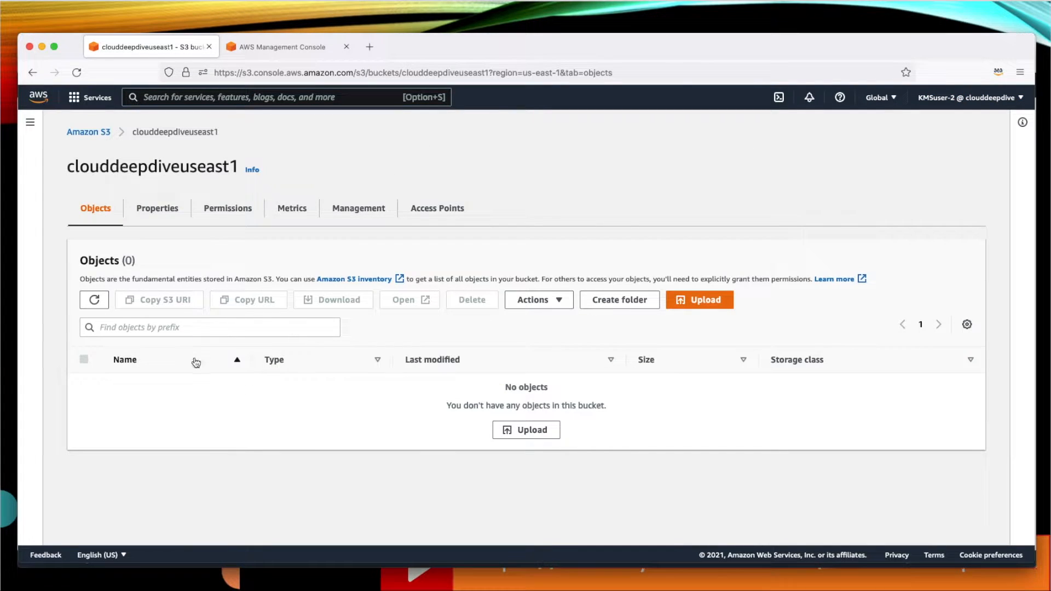
click(161, 217)
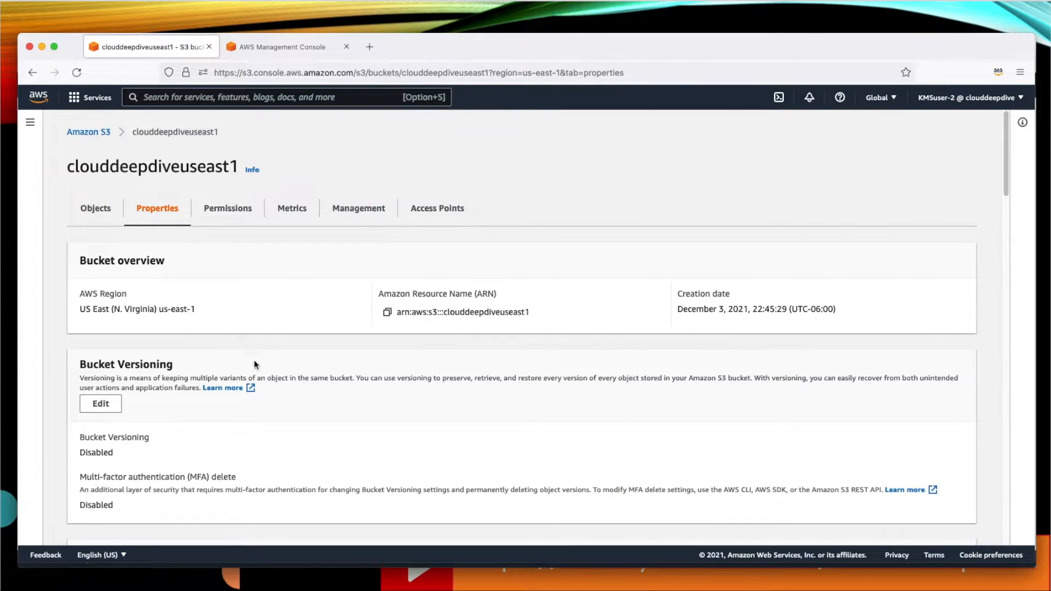
scroll(297, 369, down, 5)
scroll(297, 369, down, 2)
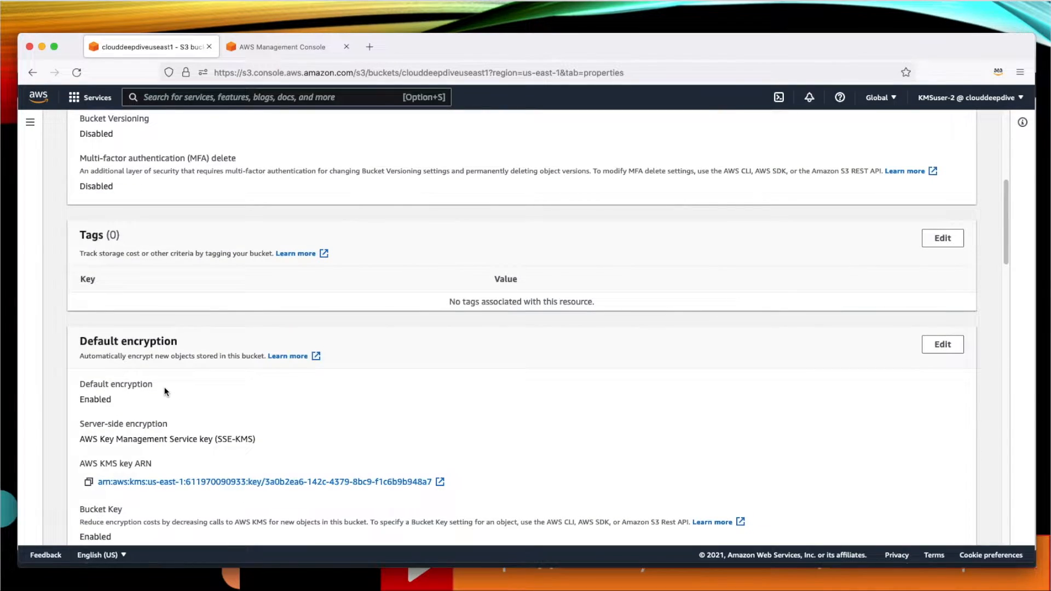
scroll(219, 394, down, 2)
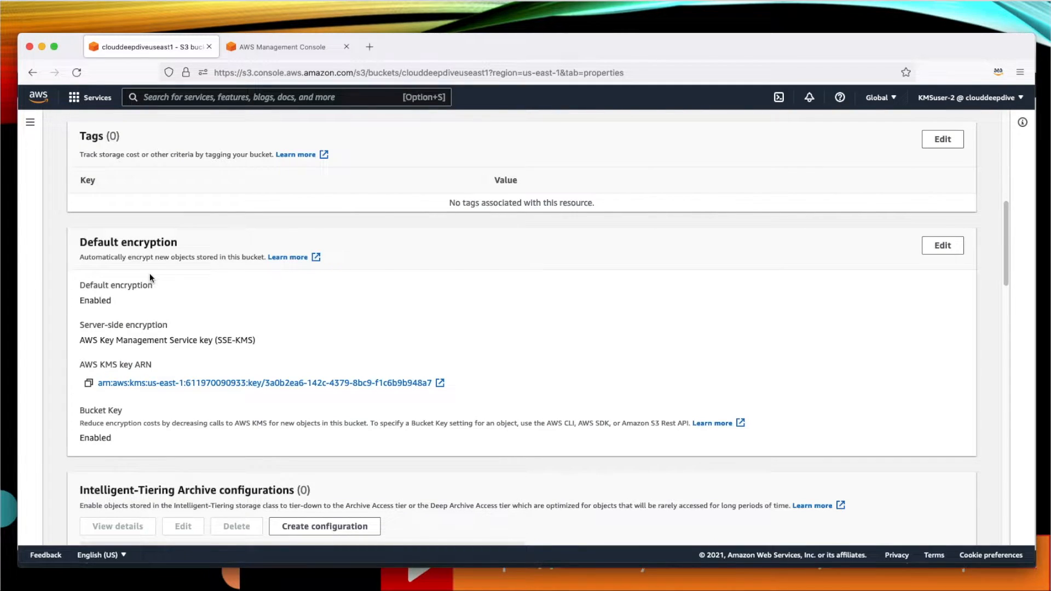
Try to choose from your AWS KMS keys for the bucket's default encryption, then cancel the edit
click(942, 246)
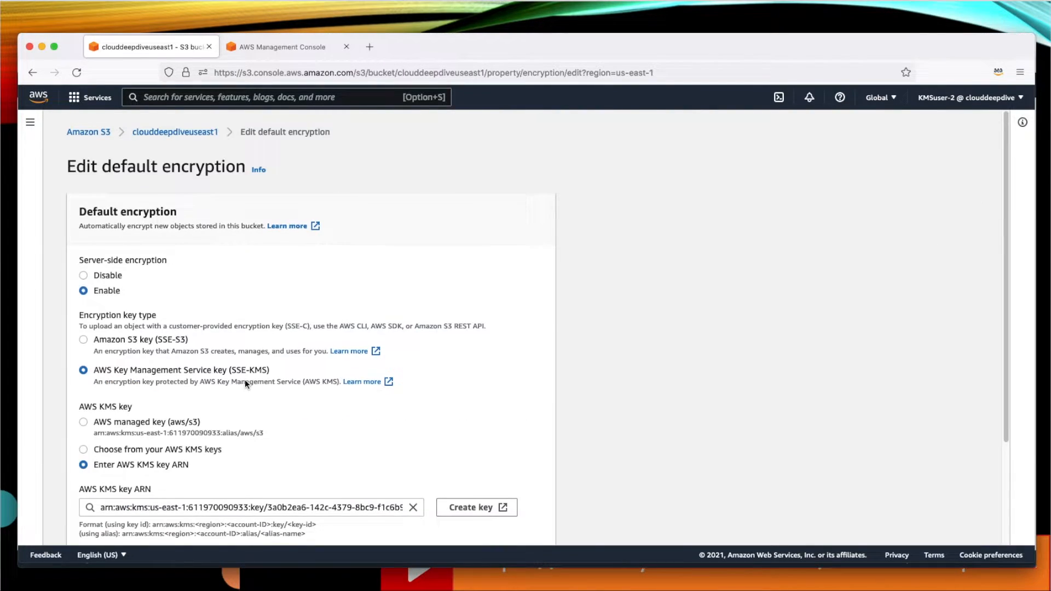
scroll(244, 380, down, 3)
click(91, 360)
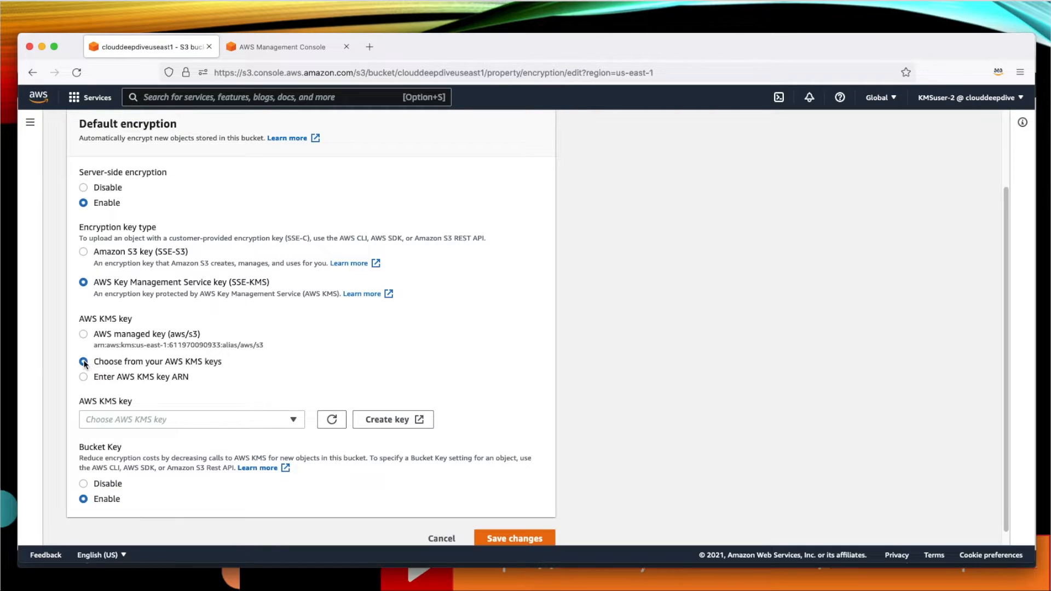
click(167, 418)
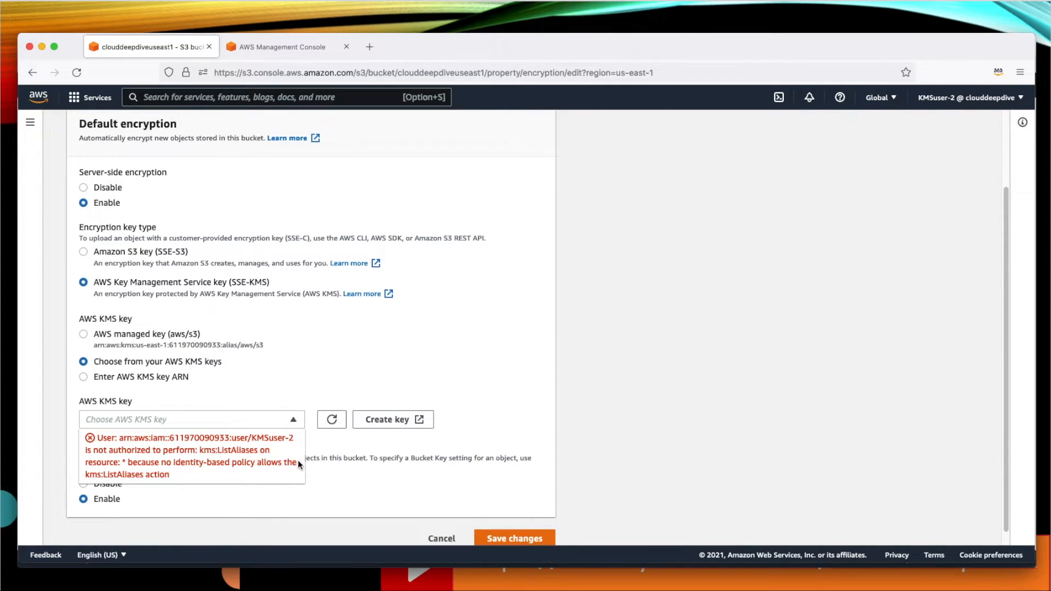
click(440, 538)
Open Key Management Service from the AWS Management Console in a new browser tab and dismiss its notification
click(276, 47)
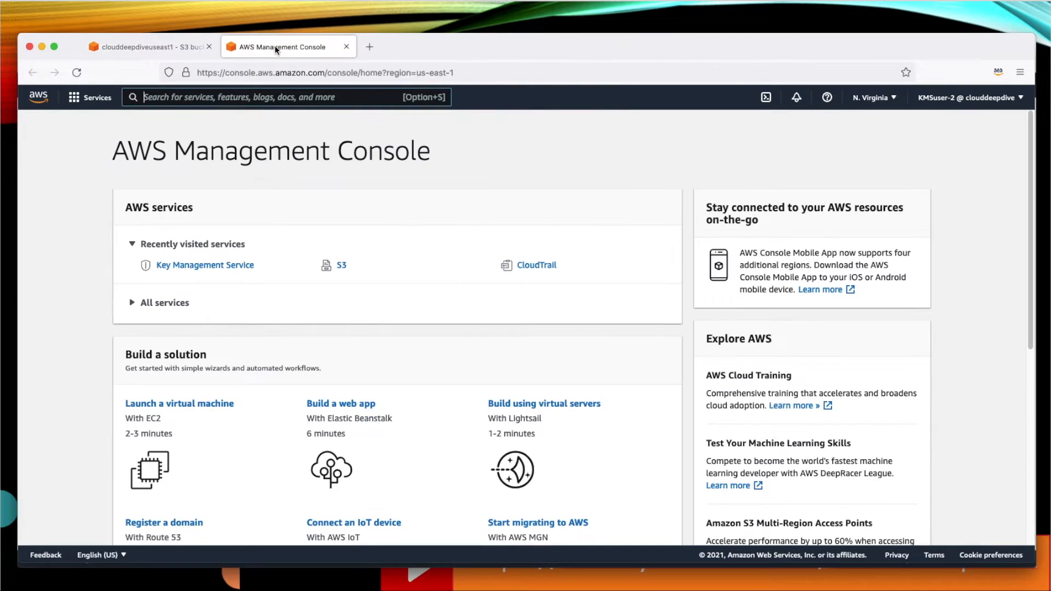
right_click(217, 273)
click(262, 275)
click(409, 46)
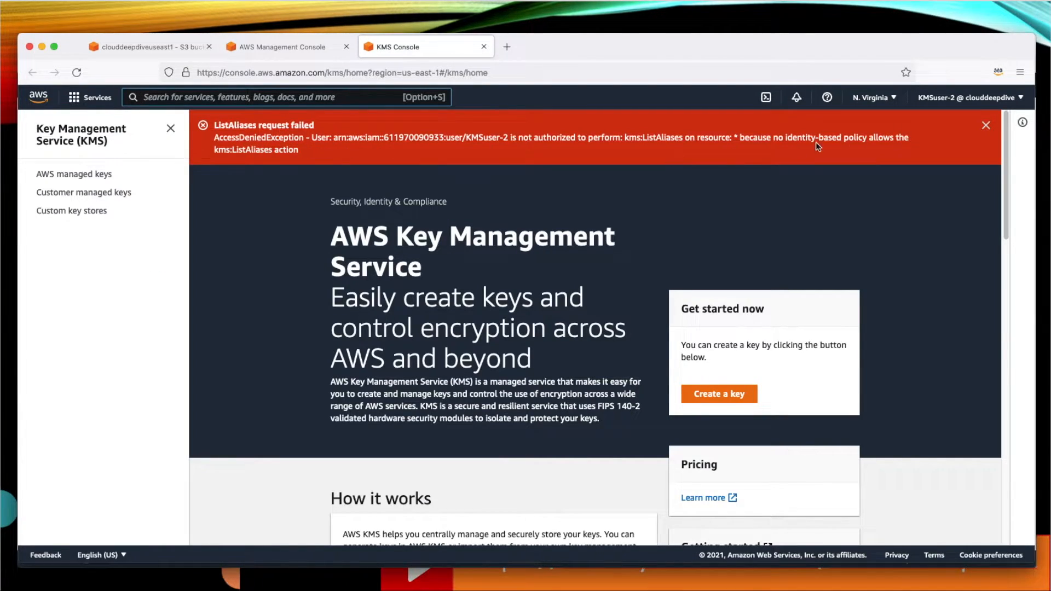
click(987, 126)
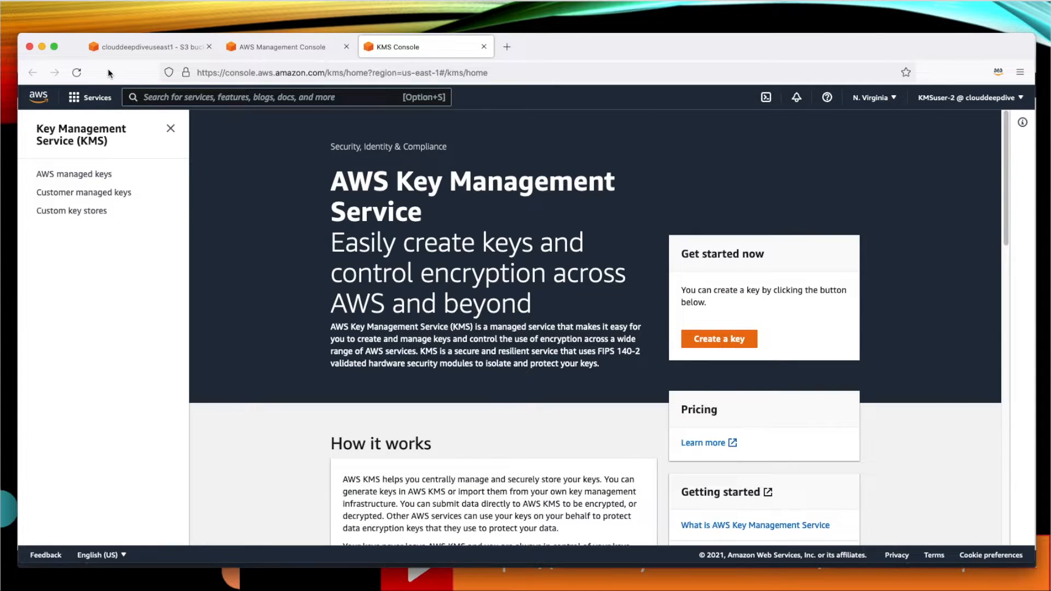
Try to upload aws.jpeg to the clouddeepdiveuseast1 bucket as KMSuser-2, then close the upload status
click(140, 50)
click(101, 214)
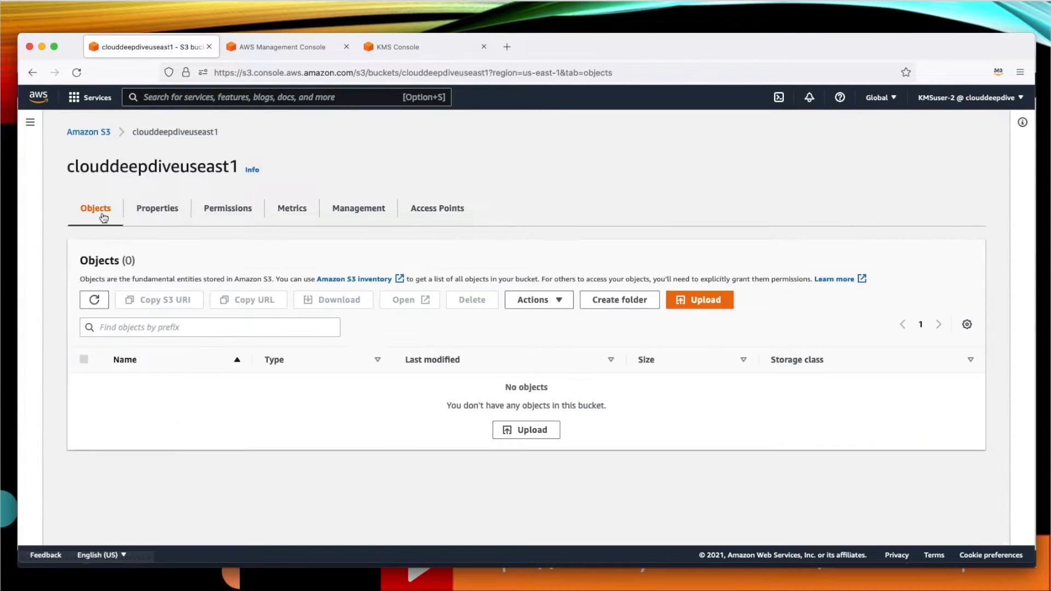
drag(5, 279, 285, 402)
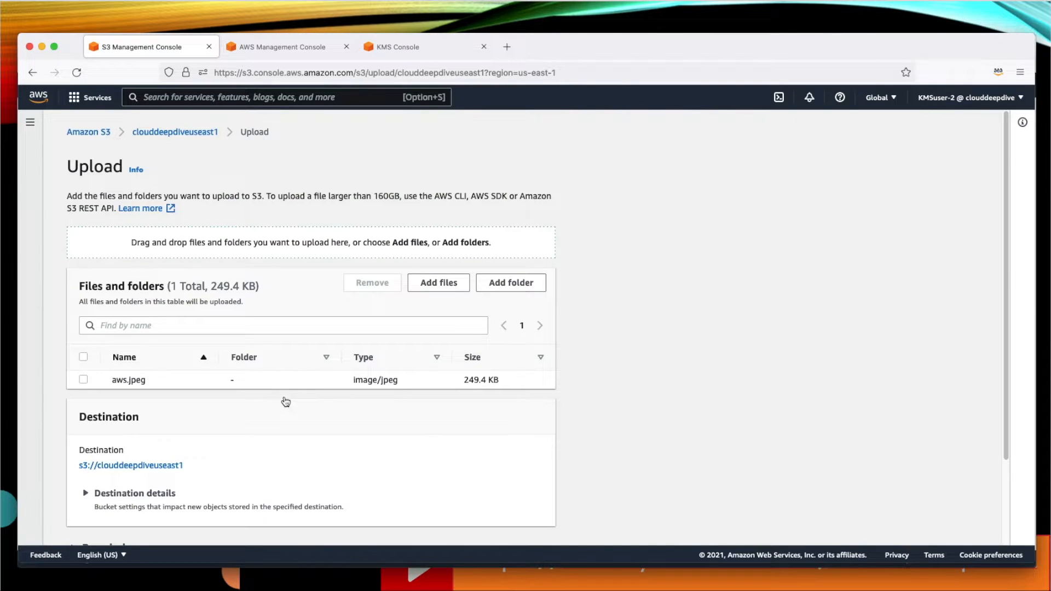
scroll(439, 432, down, 5)
click(542, 523)
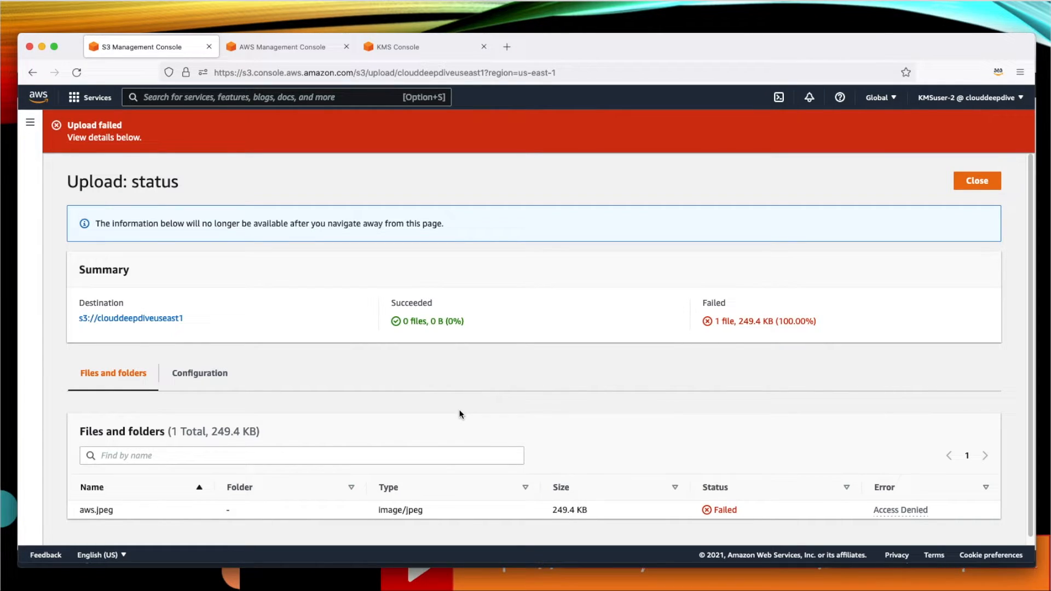
click(978, 186)
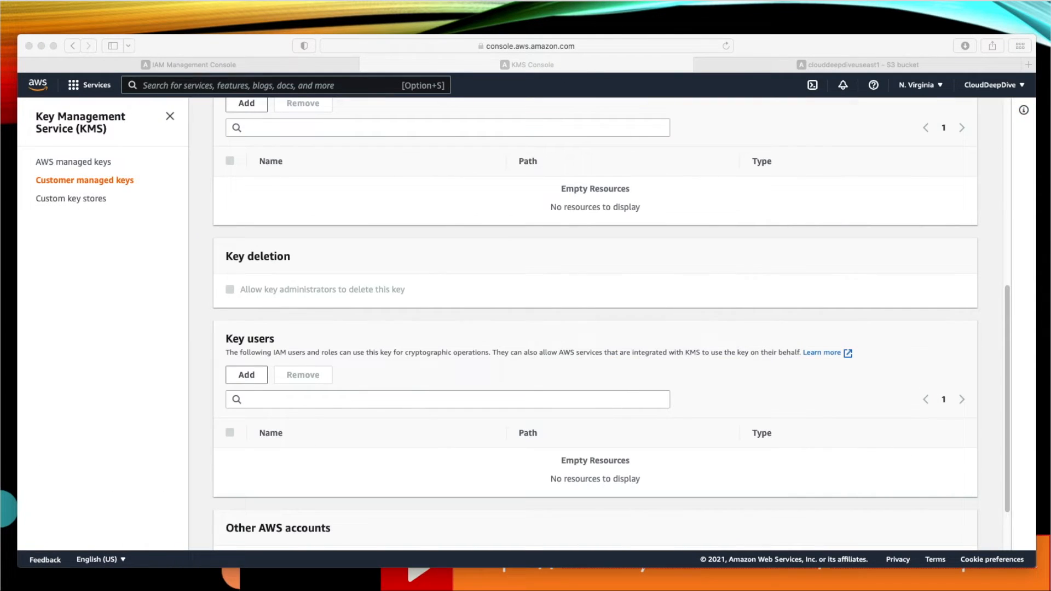
In the CloudDeepDive account's KMS session, add KMSuser-2 to the key users of CMK-Demo-1
click(363, 423)
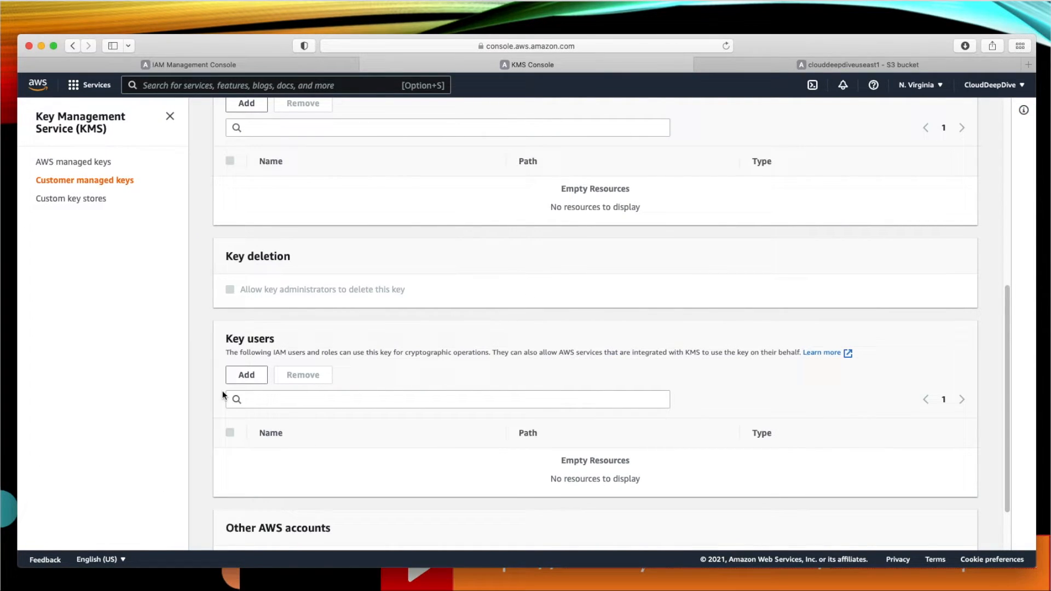
click(244, 377)
click(373, 337)
click(677, 495)
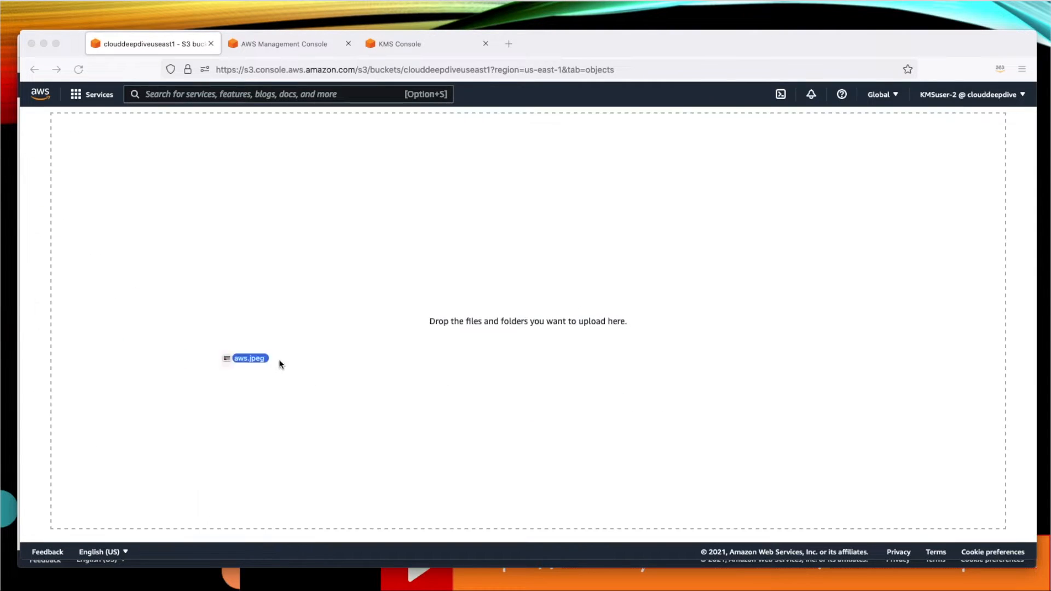
Upload the local file aws.jpeg to the clouddeepdiveuseast1 bucket in the KMSuser-2 session
drag(280, 363, 393, 388)
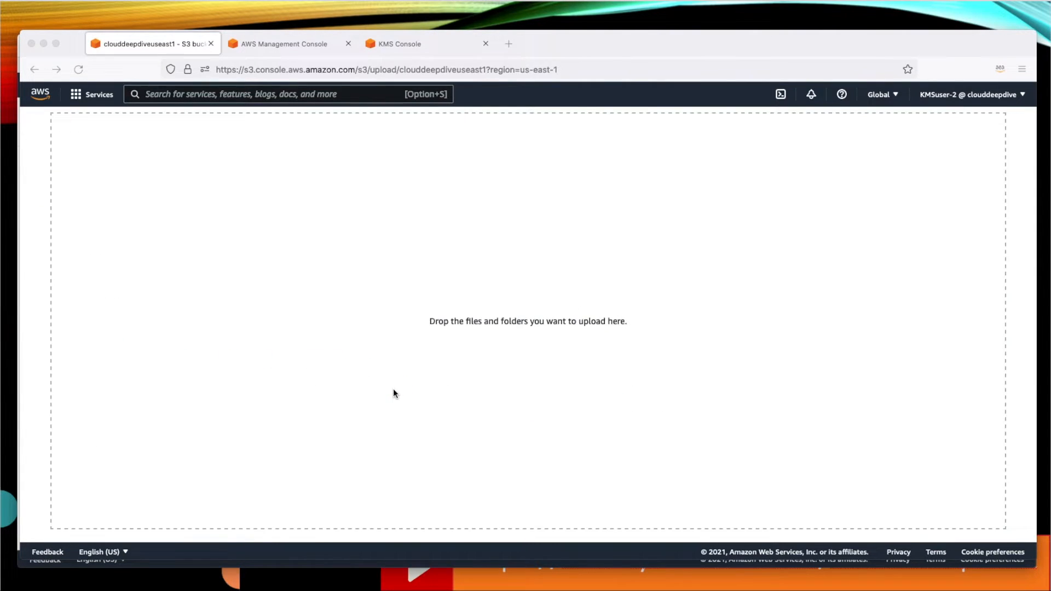
scroll(393, 434, down, 2)
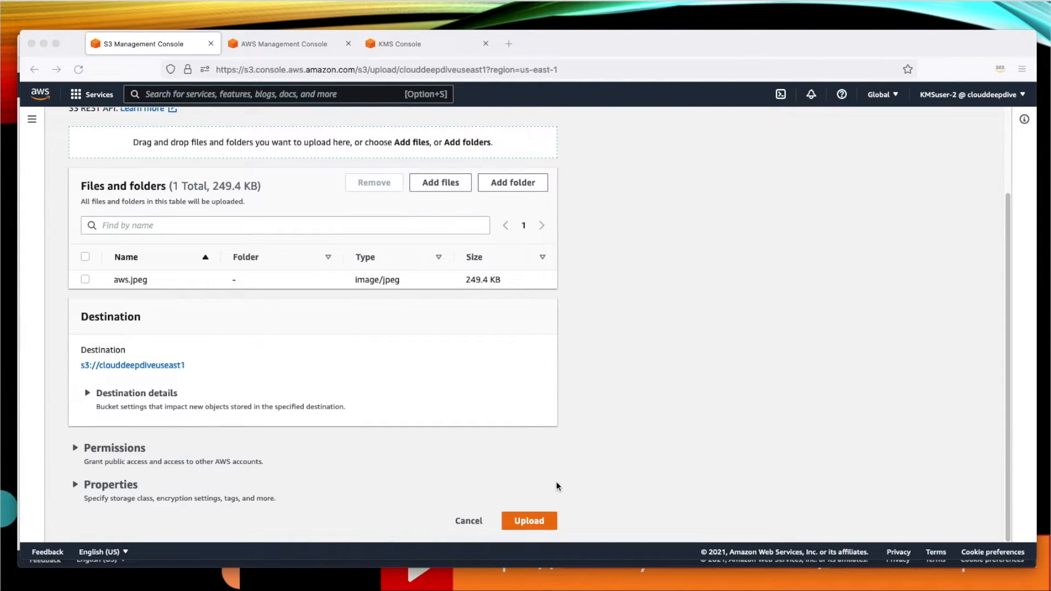
click(530, 522)
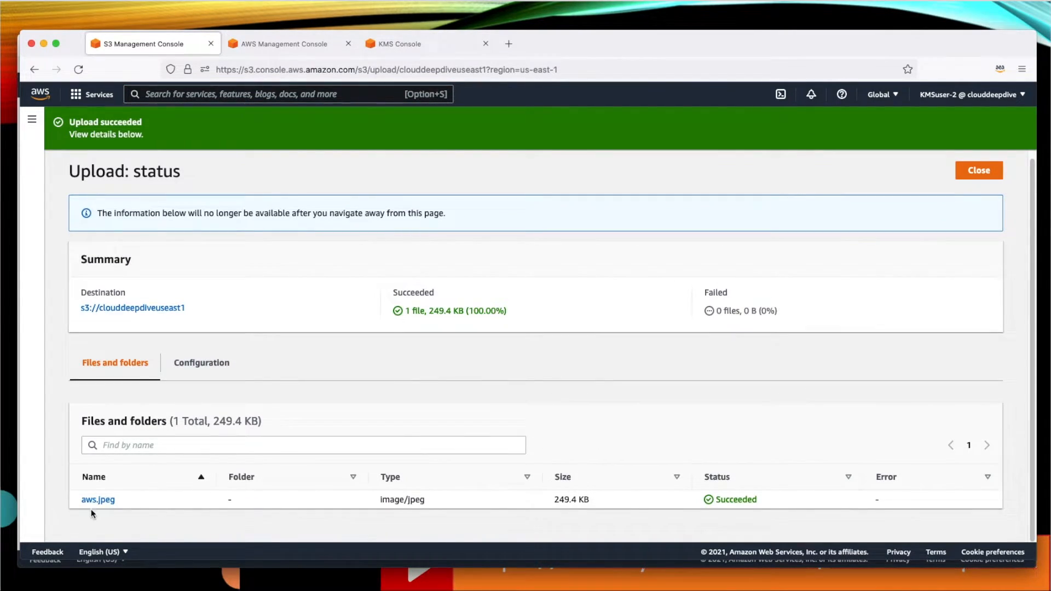
Open the uploaded aws.jpeg object as KMSuser-2, close the image view, and return to the bucket
click(105, 500)
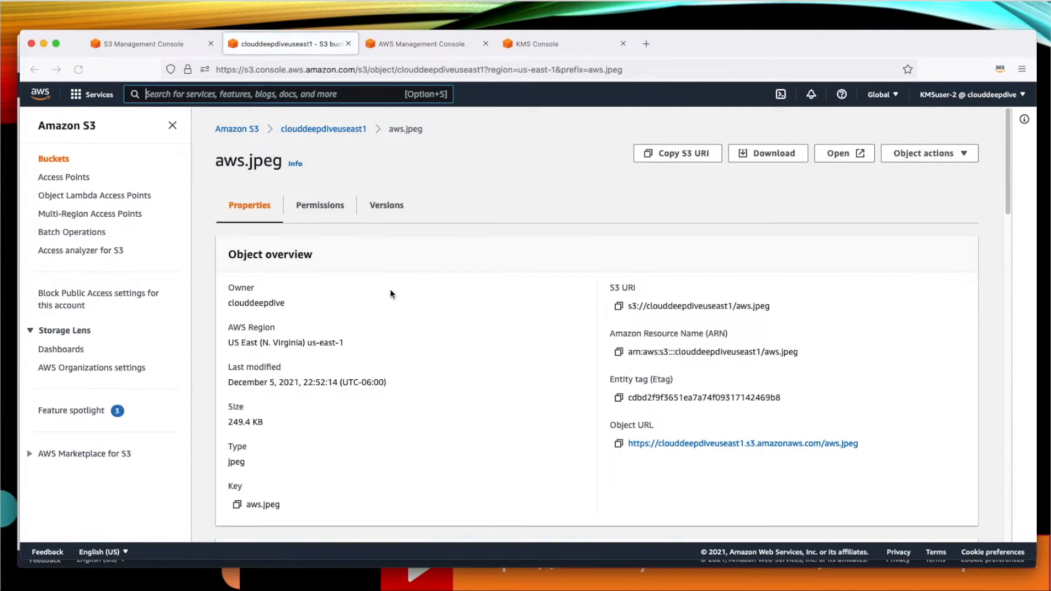
click(843, 159)
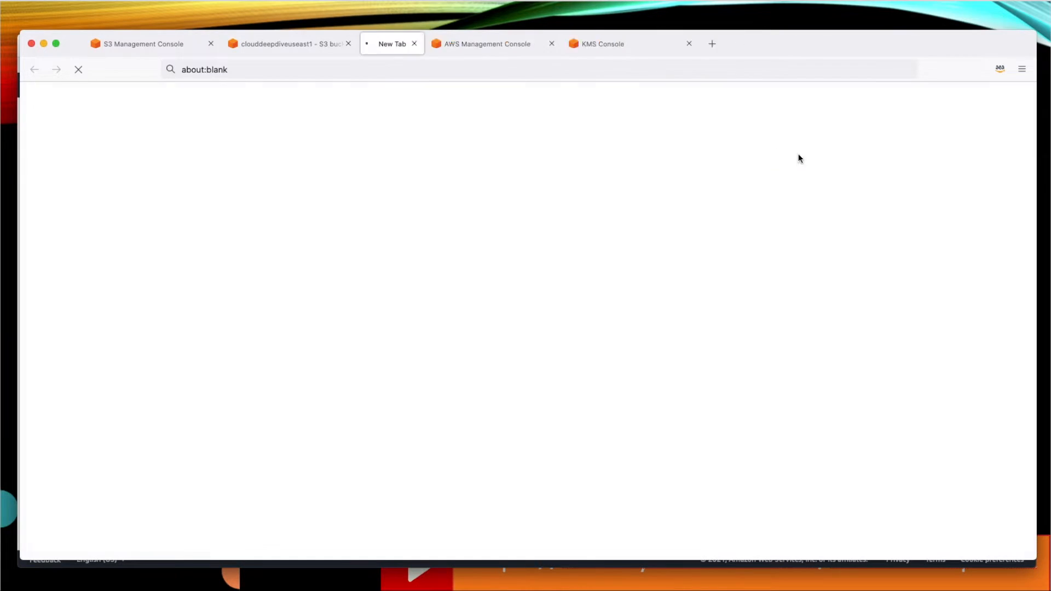
click(482, 44)
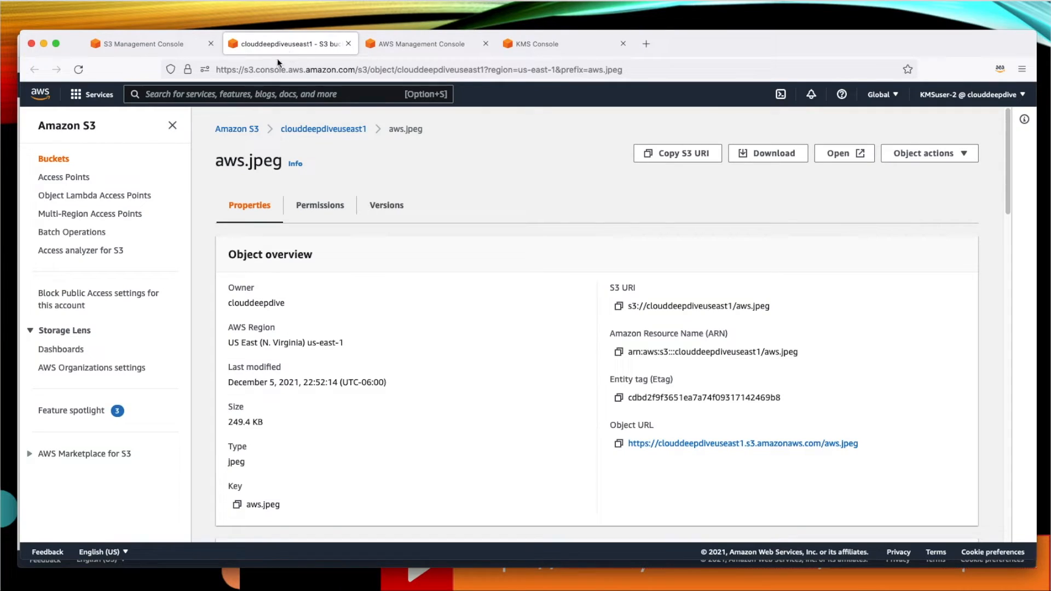
click(323, 129)
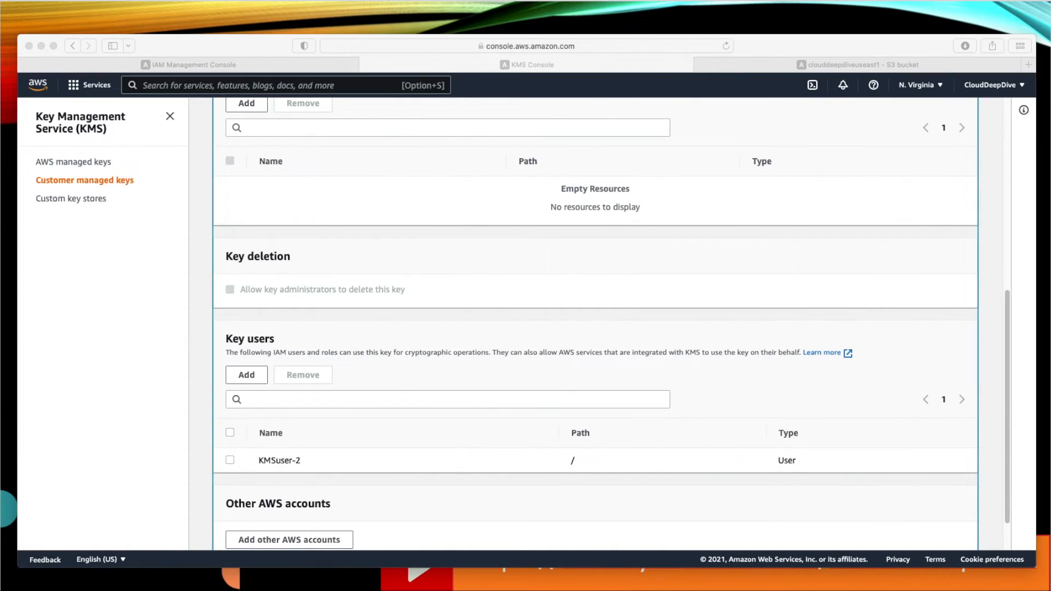
Remove KMSuser-2 from the key users of CMK-Demo-1 in the CloudDeepDive account's KMS session
click(241, 462)
click(229, 460)
click(311, 375)
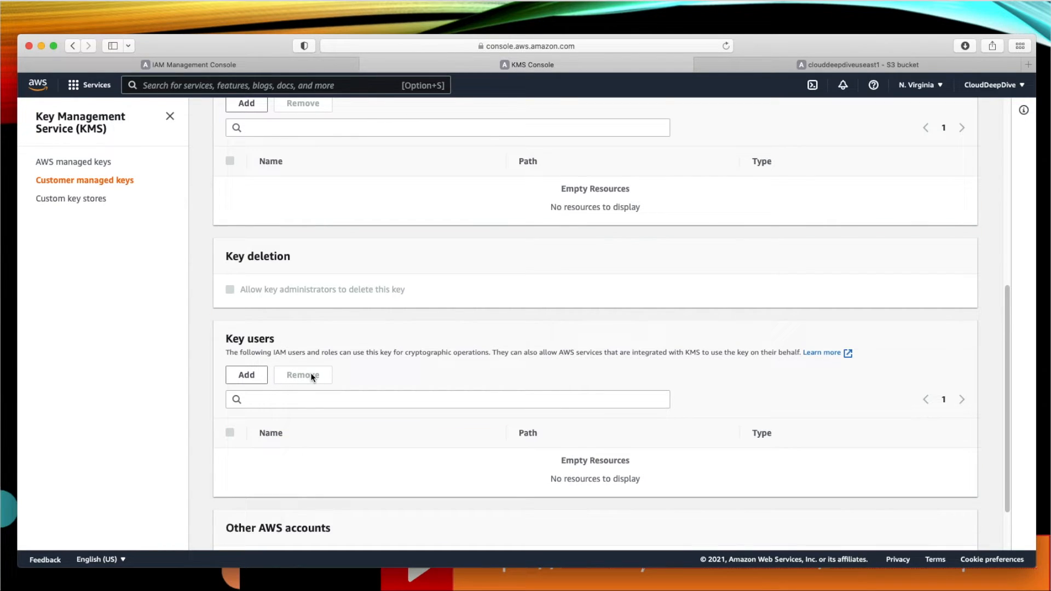
Switch to the IAM console, then open CMK-Demo-1's key policy from the customer managed keys in the KMSuser-2 session
click(263, 67)
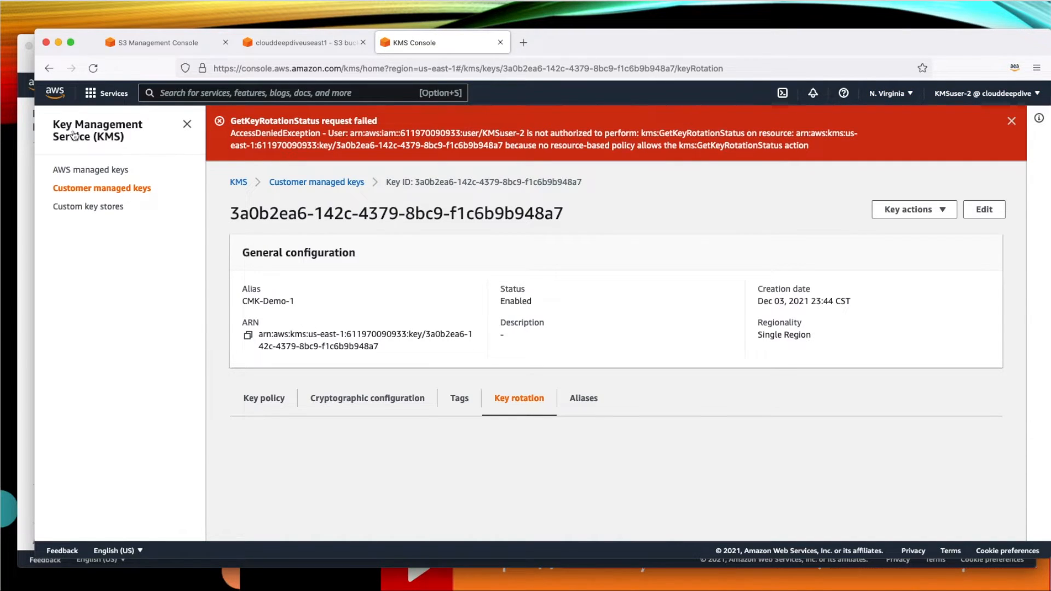
click(97, 130)
click(111, 190)
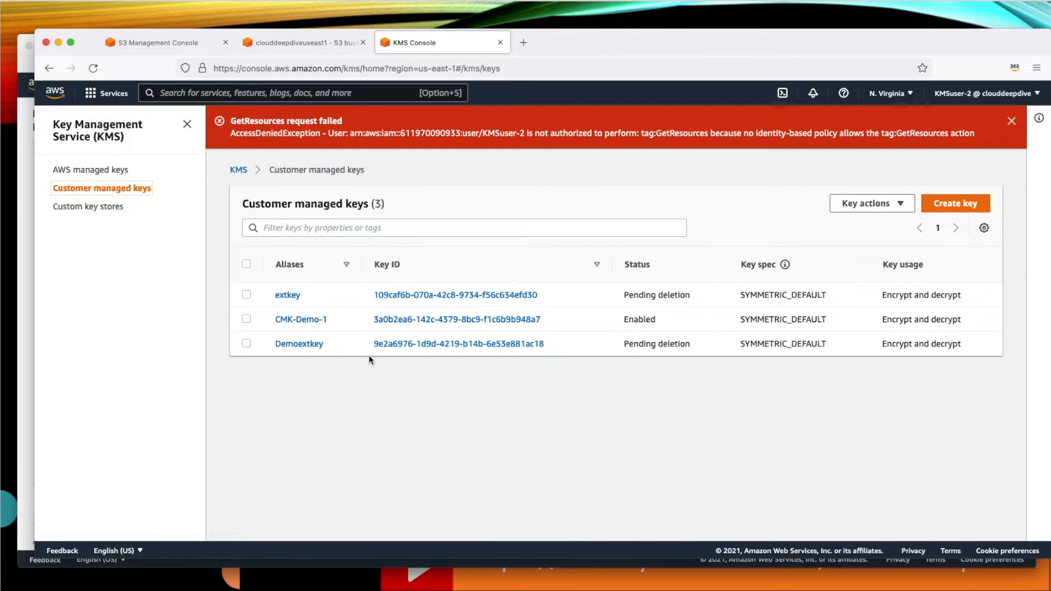
click(315, 321)
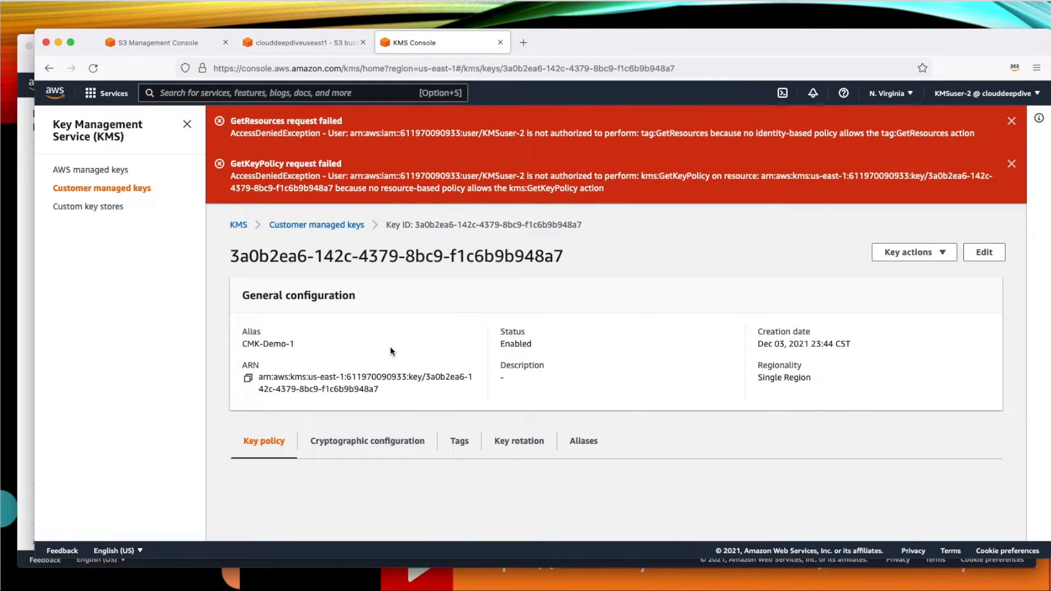
Check CMK-Demo-1's key rotation settings in the KMSuser-2 session, and dismiss all the error notifications
click(522, 456)
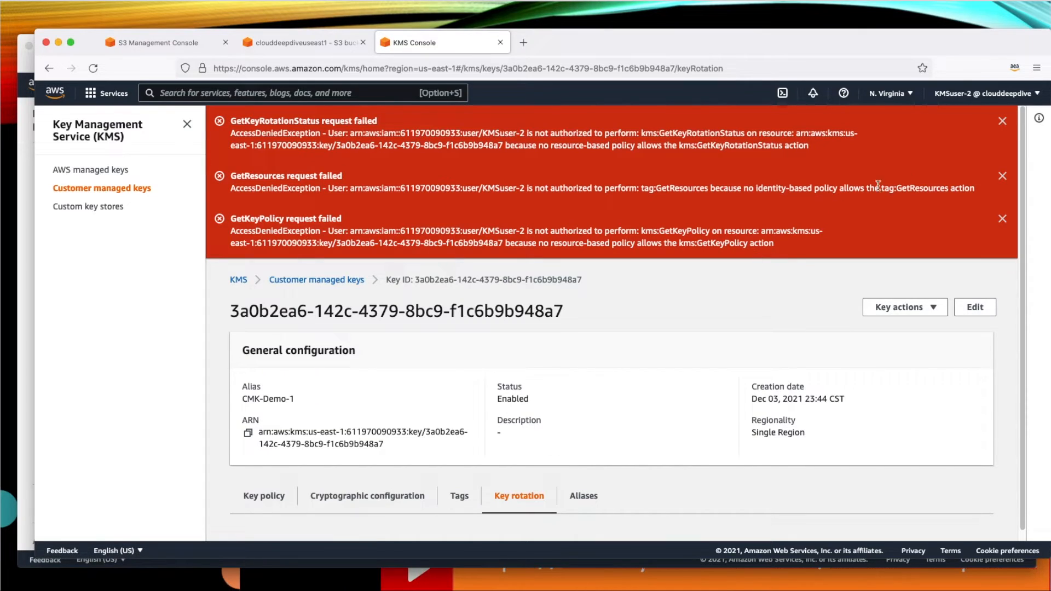
click(1004, 121)
click(1003, 121)
click(1003, 121)
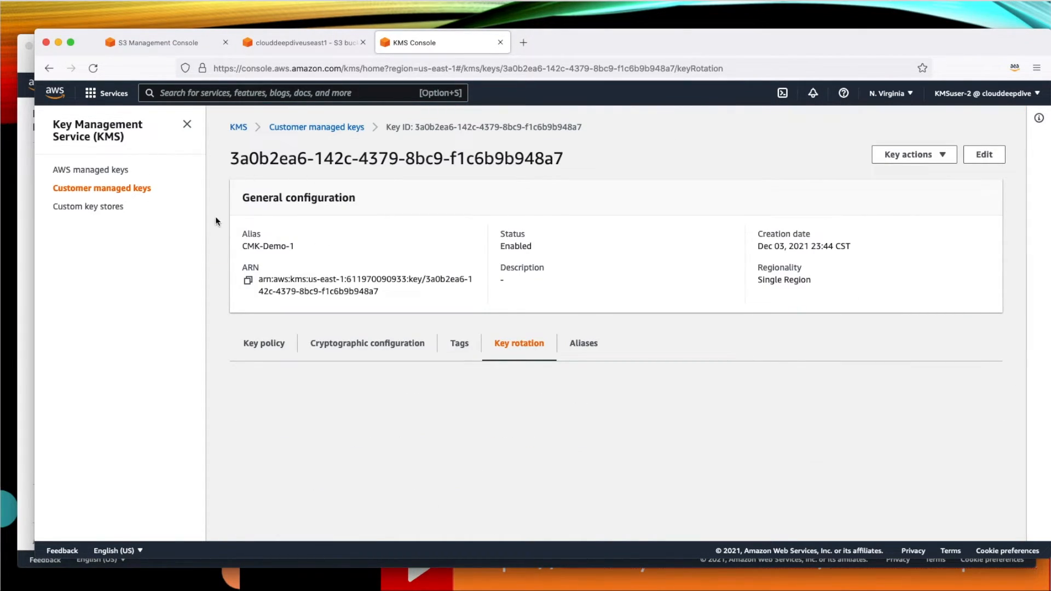
Switch to the CloudDeepDive account's IAM console and review the actions allowed by KMSuser-2's KMSList policy
drag(563, 41, 557, 42)
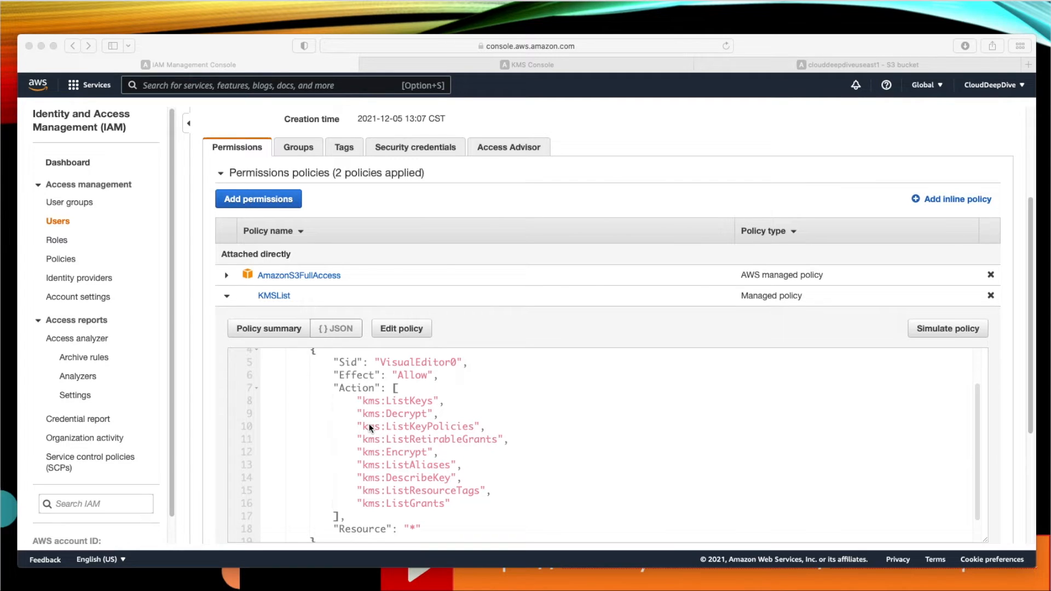
scroll(340, 326, down, 3)
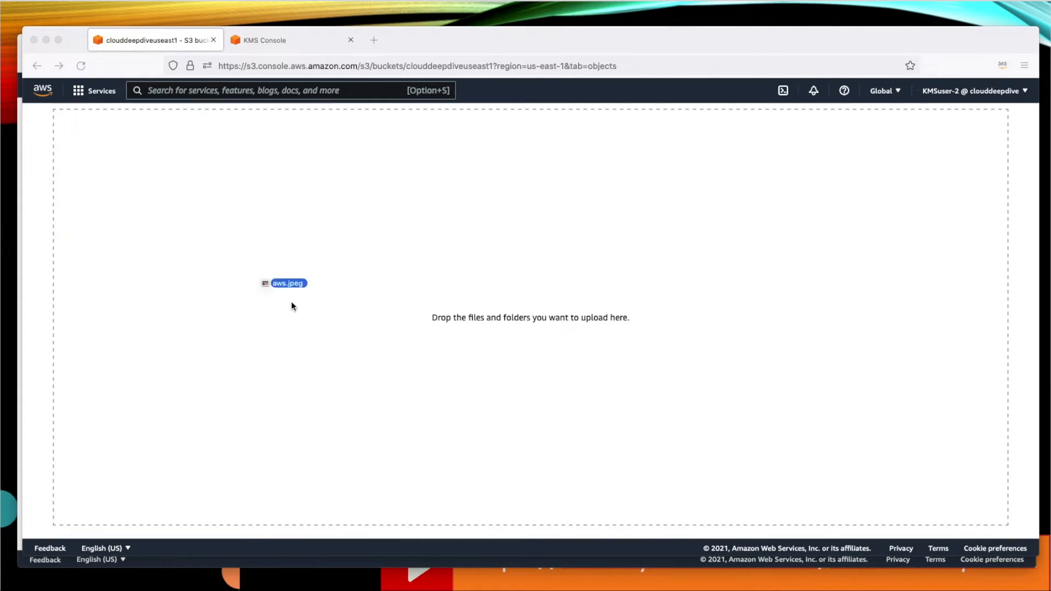
Try to upload aws.jpeg to the clouddeepdiveuseast1 bucket as KMSuser-2, check the file's error details, and close the upload status
drag(294, 303, 296, 345)
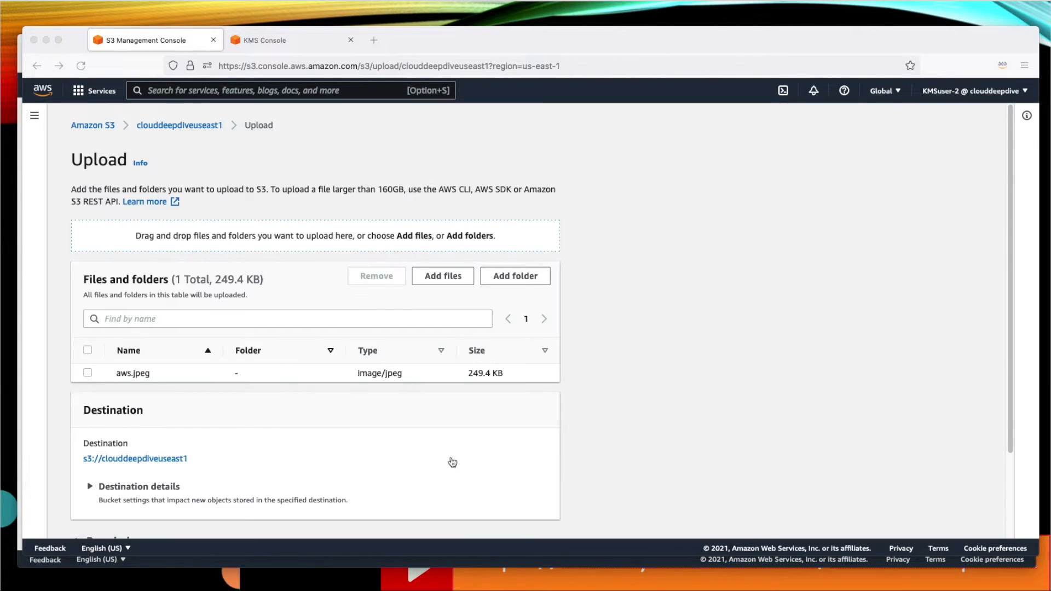
scroll(446, 461, down, 2)
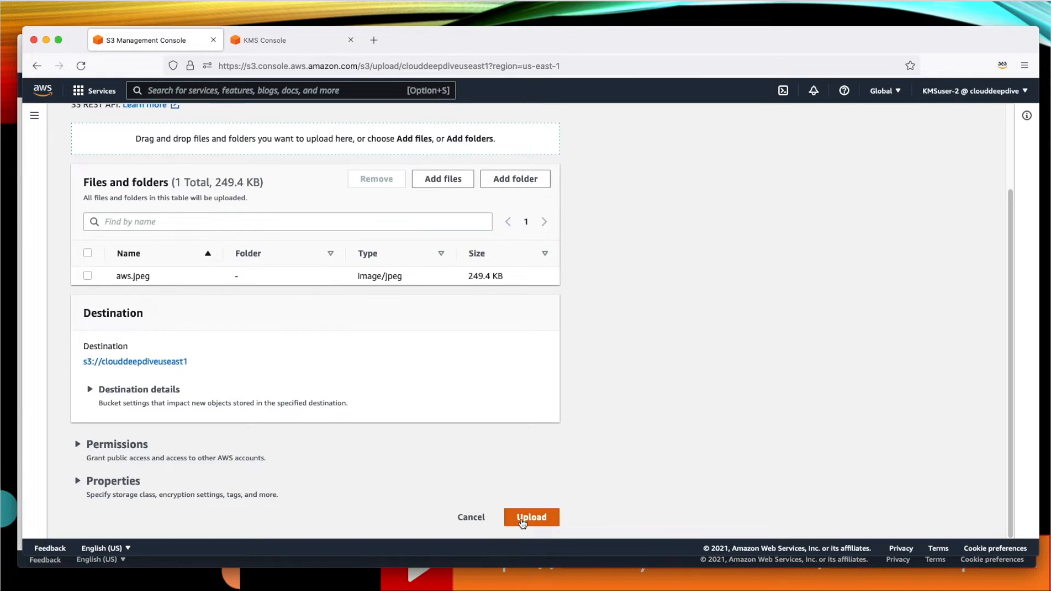
click(521, 523)
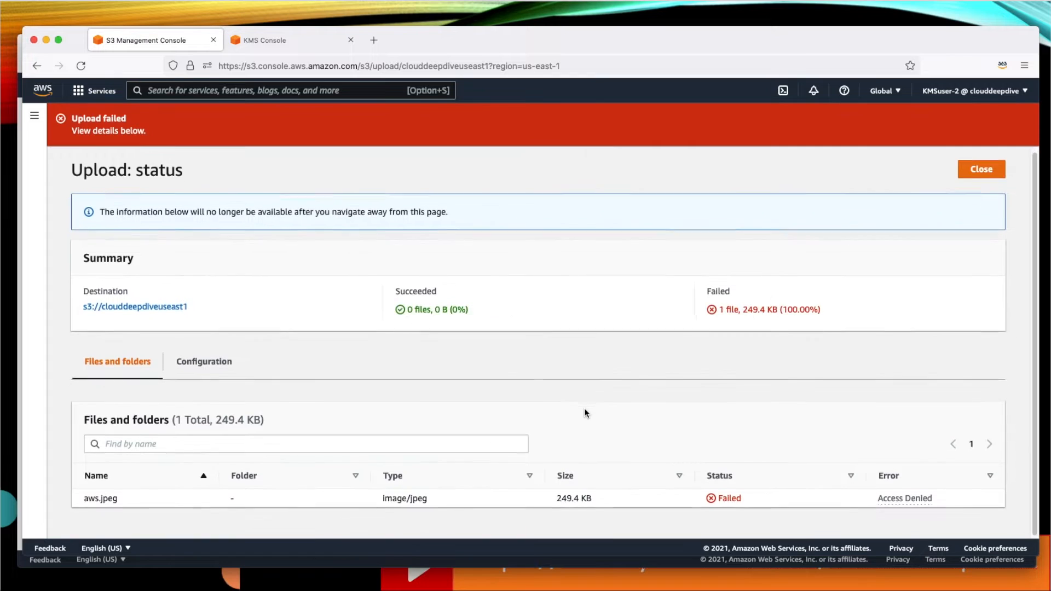
click(905, 497)
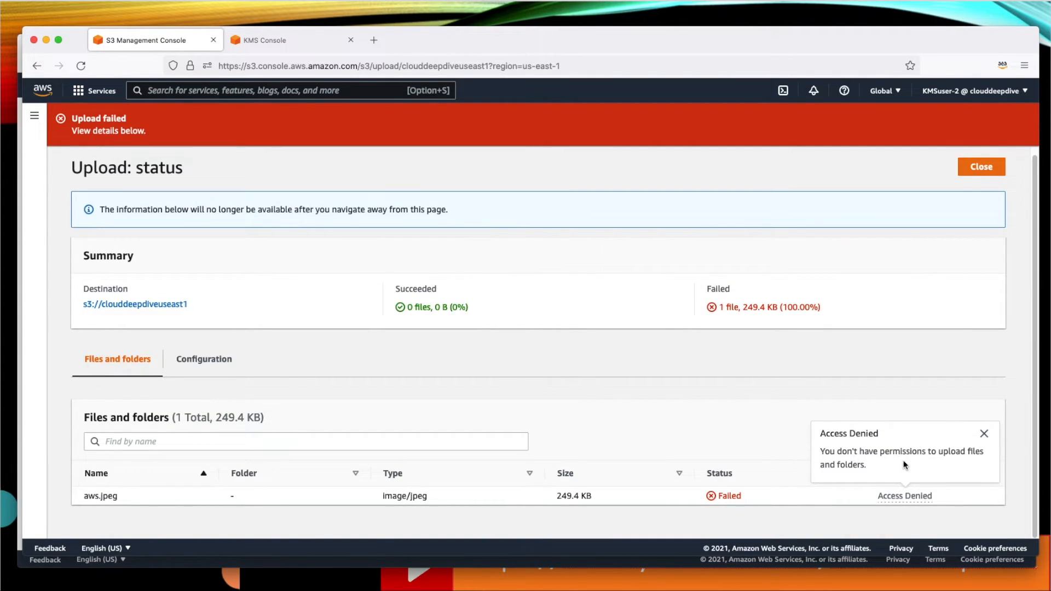
click(985, 434)
click(987, 170)
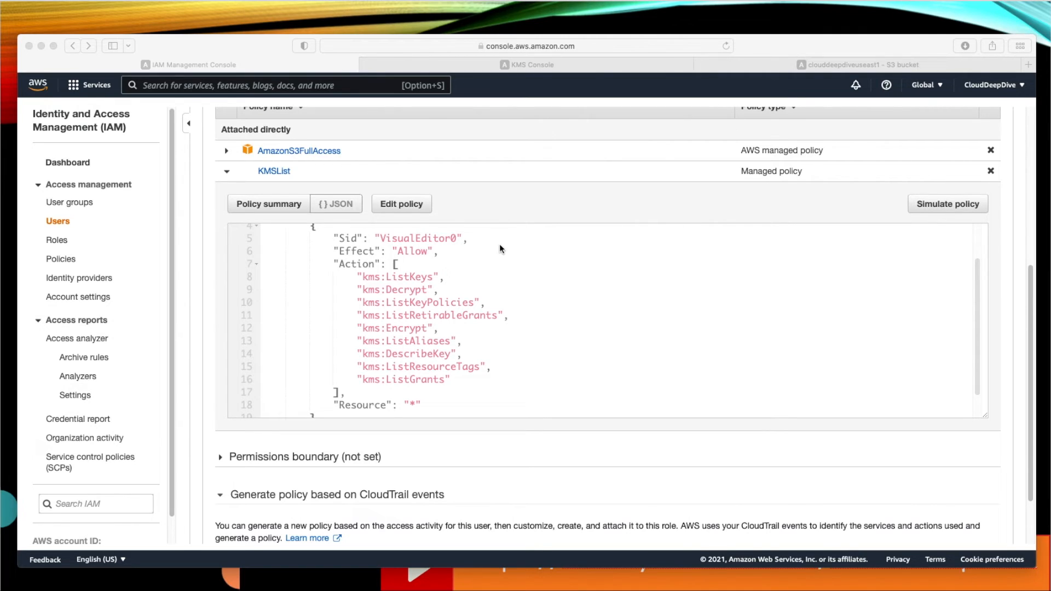
Add GenerateDataKey, GenerateDataKeyPair, GenerateDataKeyPairWithoutPlaintext and GenerateDataKeyWithoutPlaintext to the KMSList policy, and save it by removing the oldest non-default version
click(407, 208)
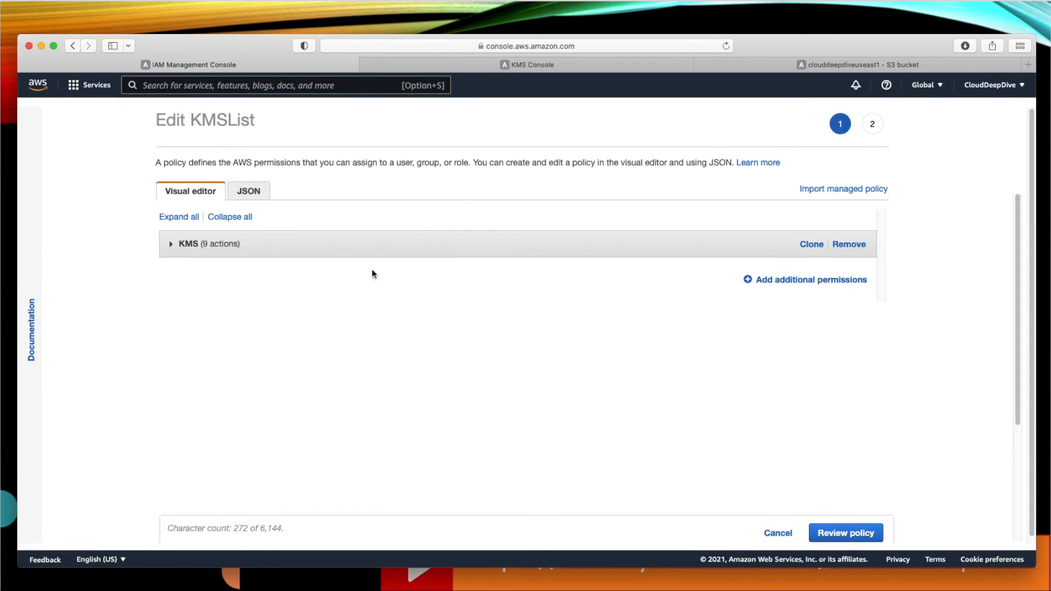
click(216, 246)
click(454, 356)
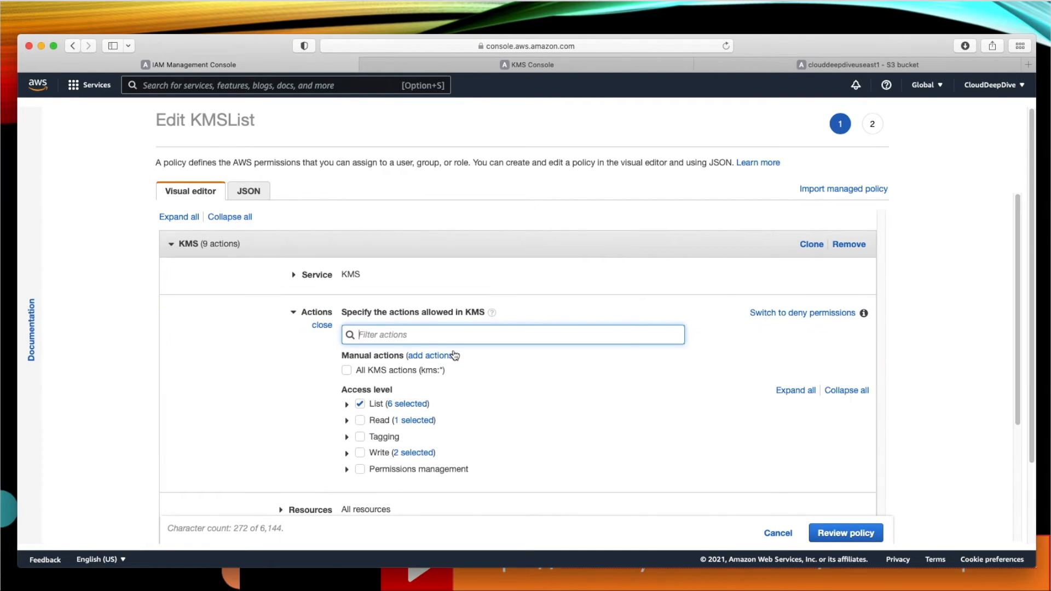
text(gen)
click(359, 363)
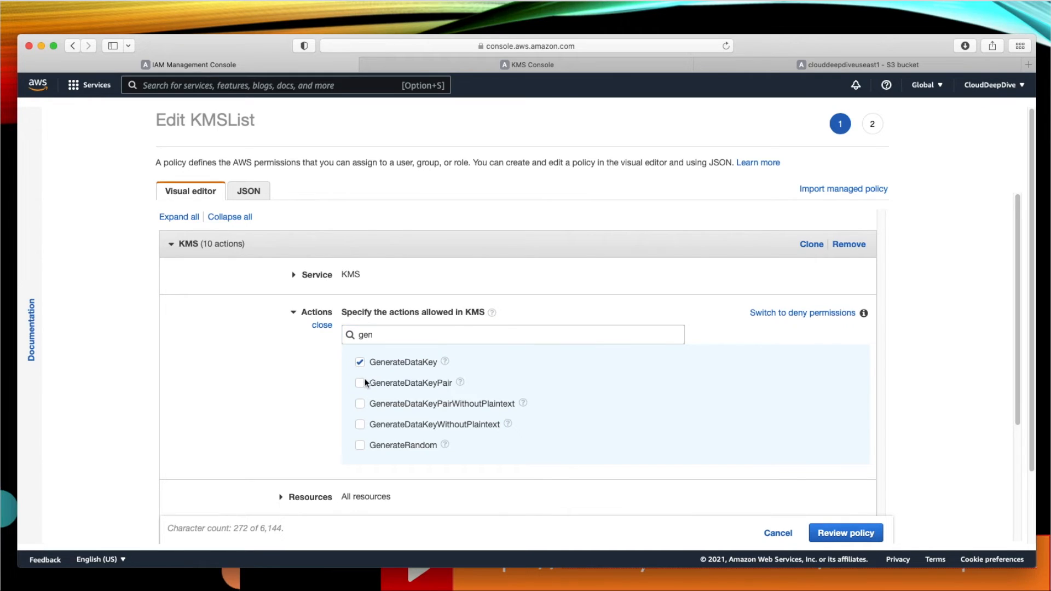
click(360, 383)
click(360, 404)
click(360, 424)
click(836, 538)
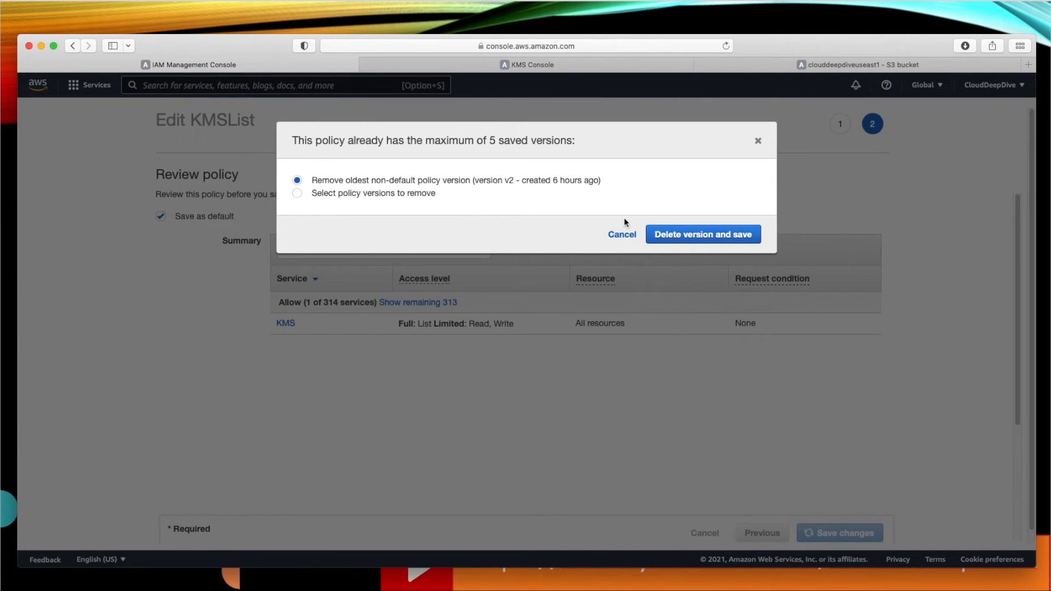
click(682, 234)
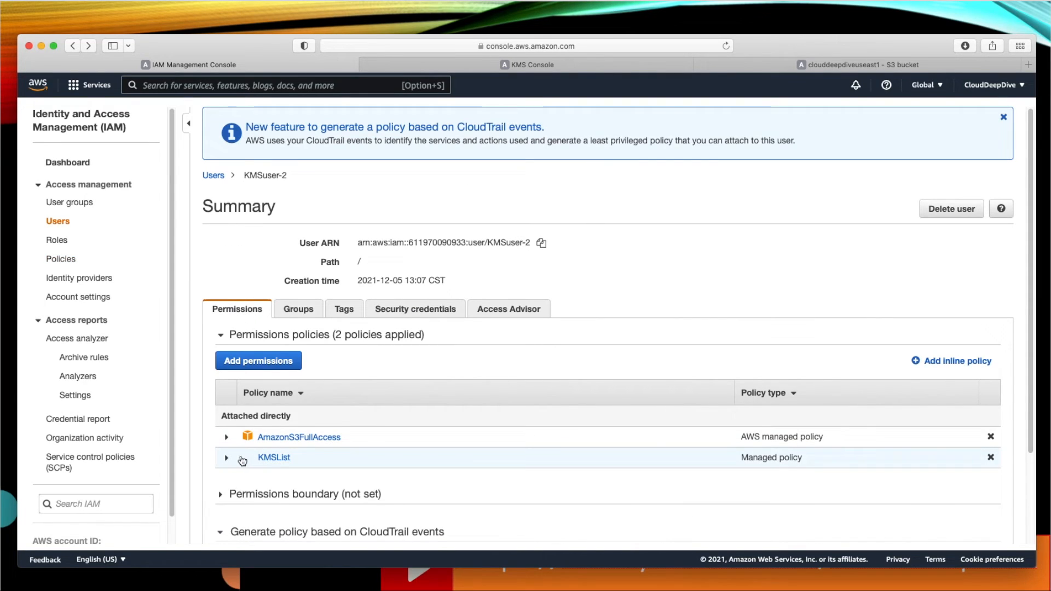
Expand the KMSList policy on KMSuser-2's permissions and review the full list of KMS actions in its JSON
click(230, 459)
scroll(232, 460, down, 3)
scroll(480, 462, down, 1)
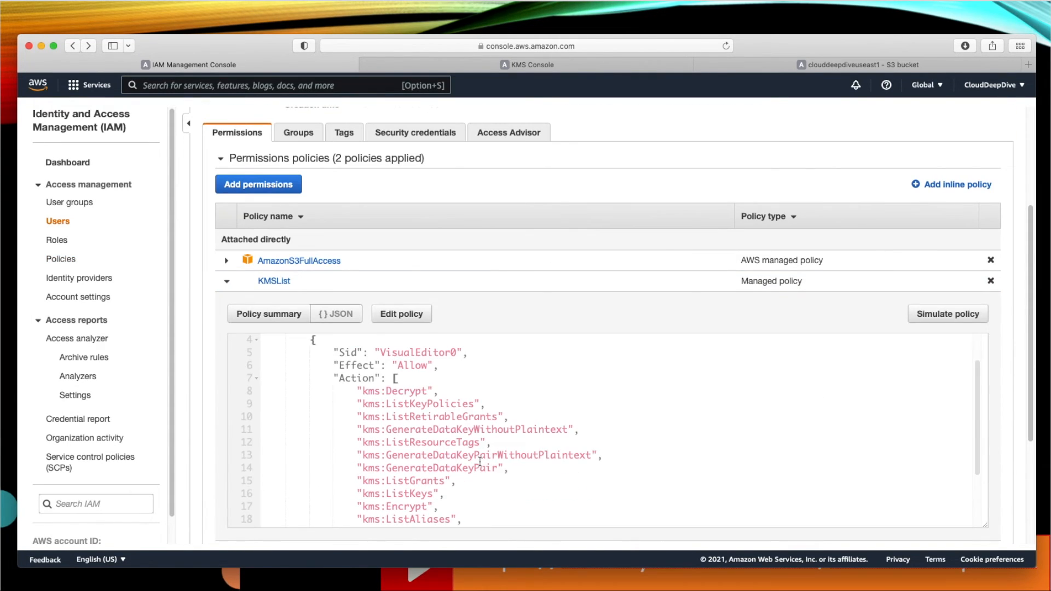
scroll(481, 462, down, 1)
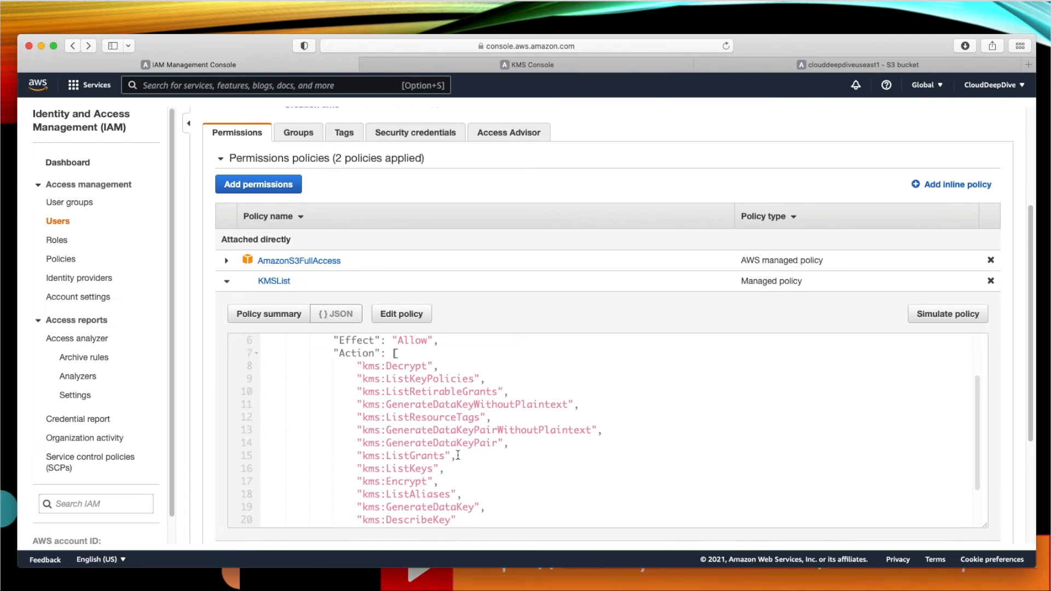
scroll(458, 455, down, 2)
scroll(457, 455, up, 5)
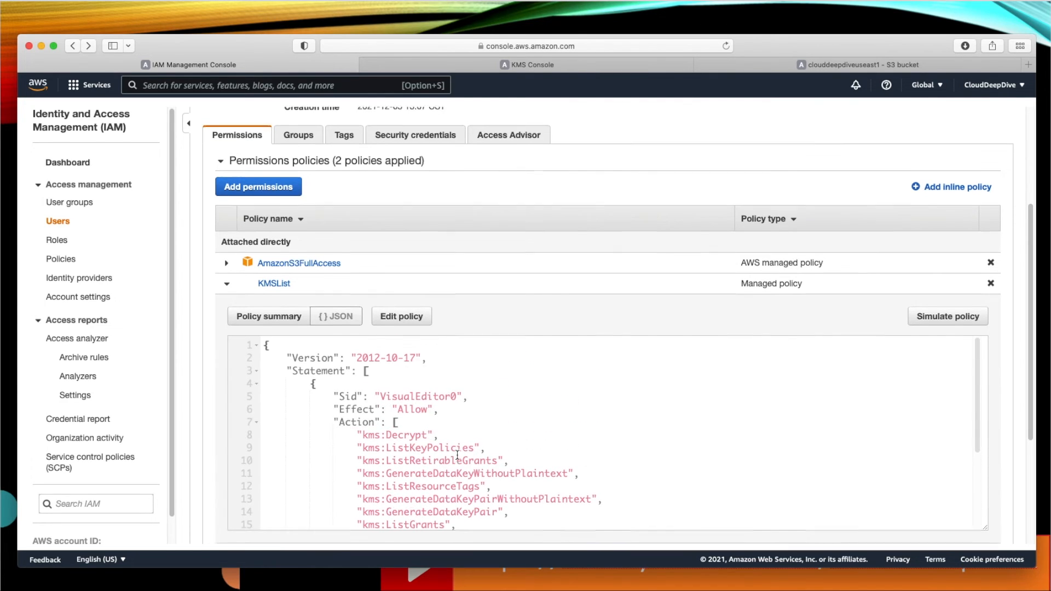
scroll(457, 455, up, 1)
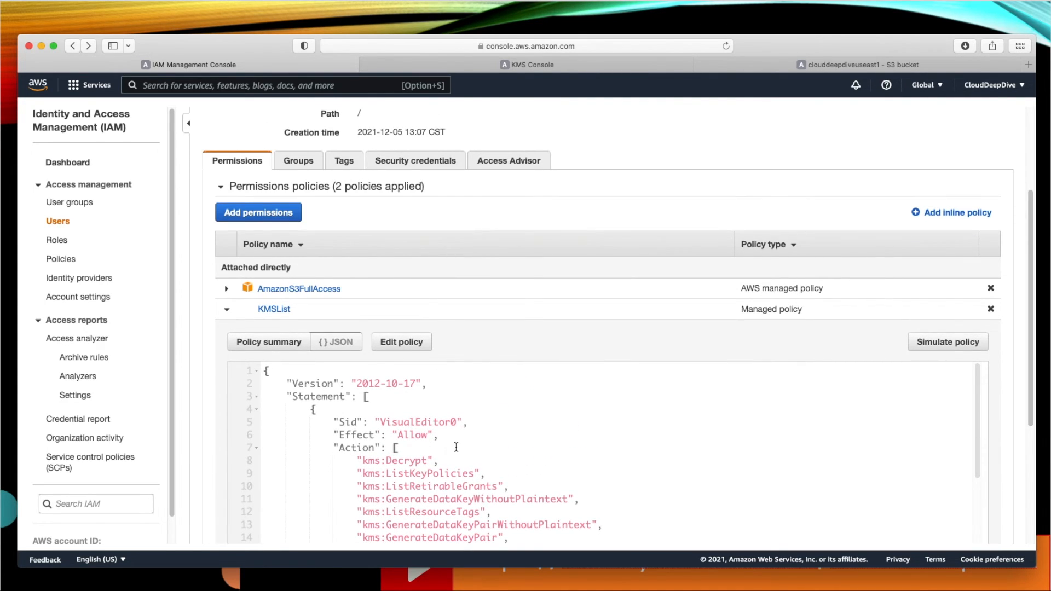
Return to the KMSuser-2 session and upload aws.jpeg to the clouddeepdiveuseast1 bucket again under the updated KMSList policy
drag(1050, 46, 472, 35)
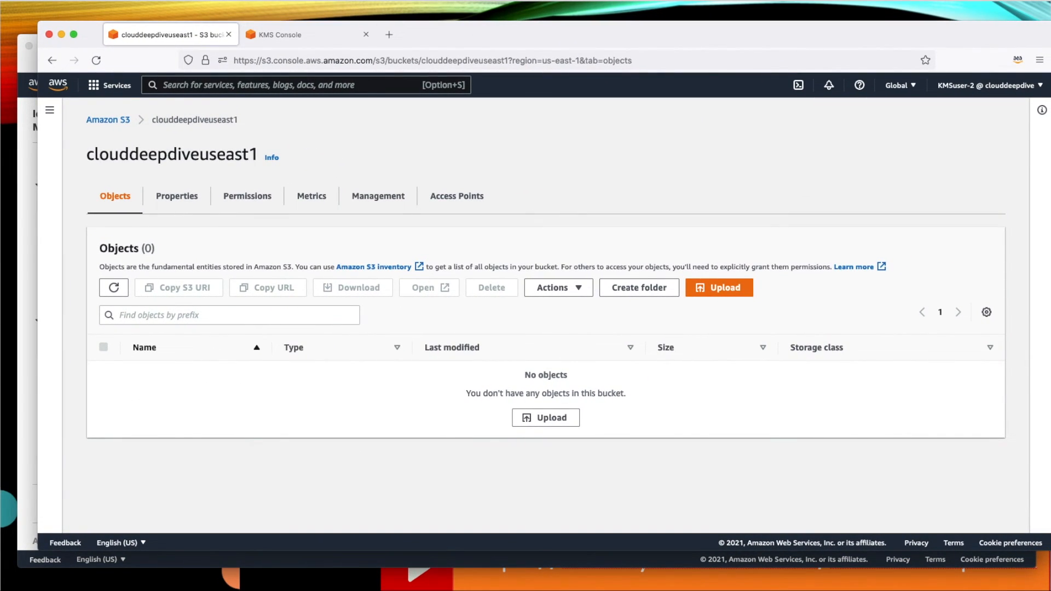
drag(104, 277, 396, 369)
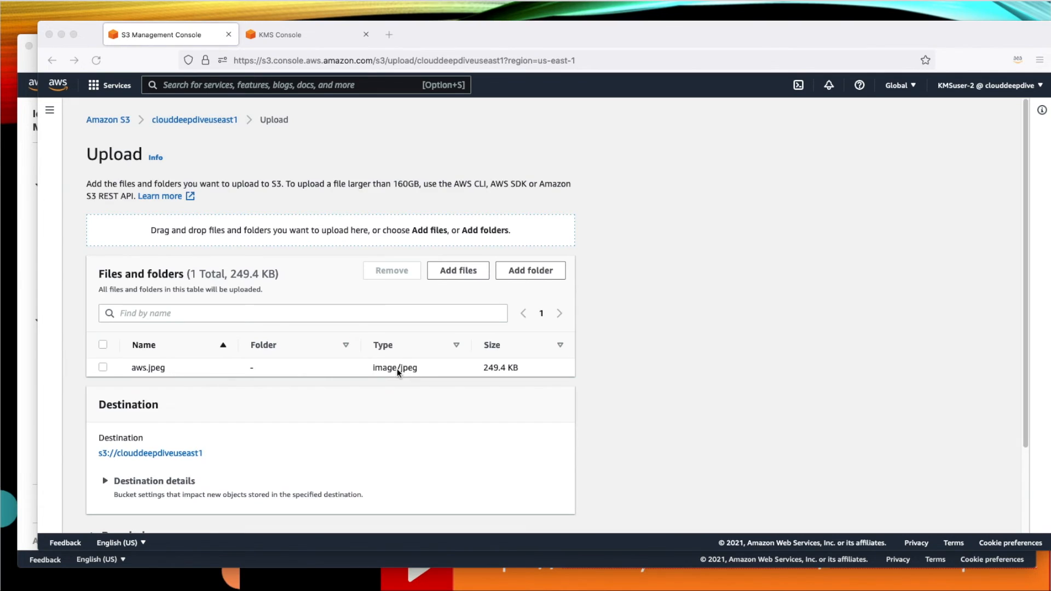
scroll(573, 406, down, 3)
click(560, 518)
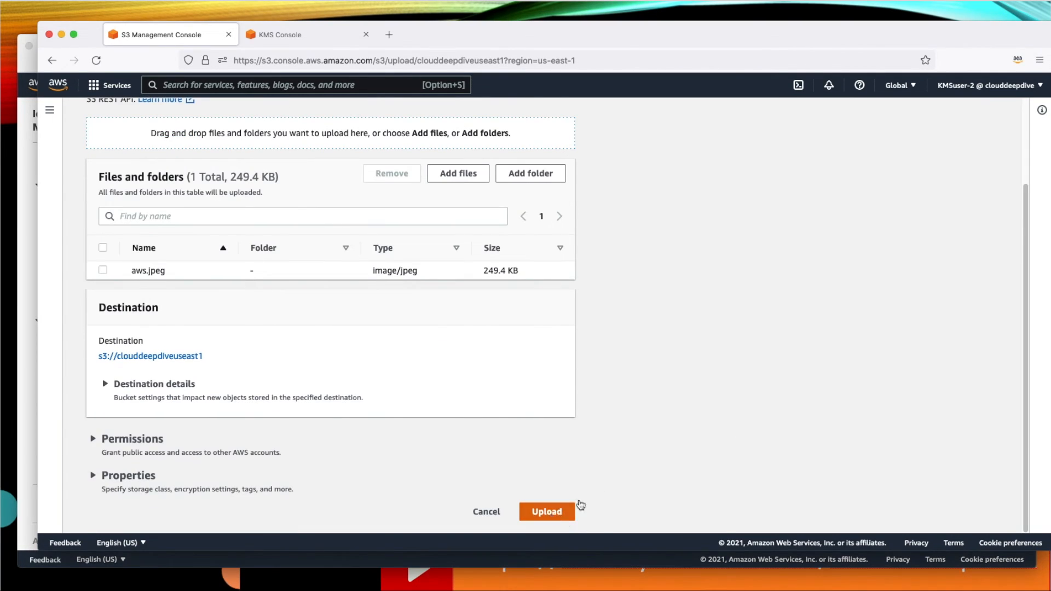